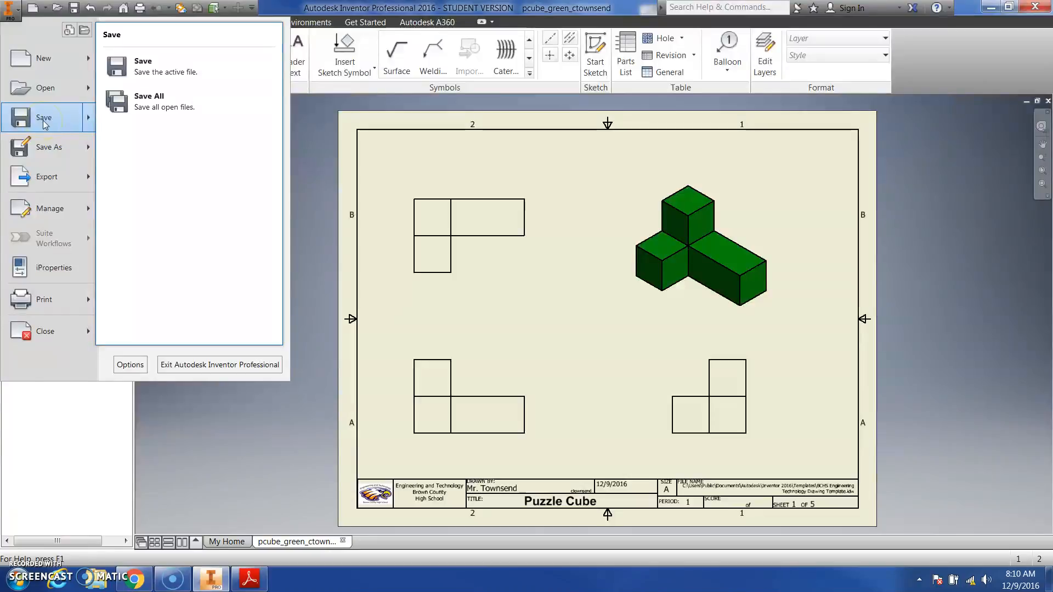
pyautogui.click(43, 119)
pyautogui.click(512, 194)
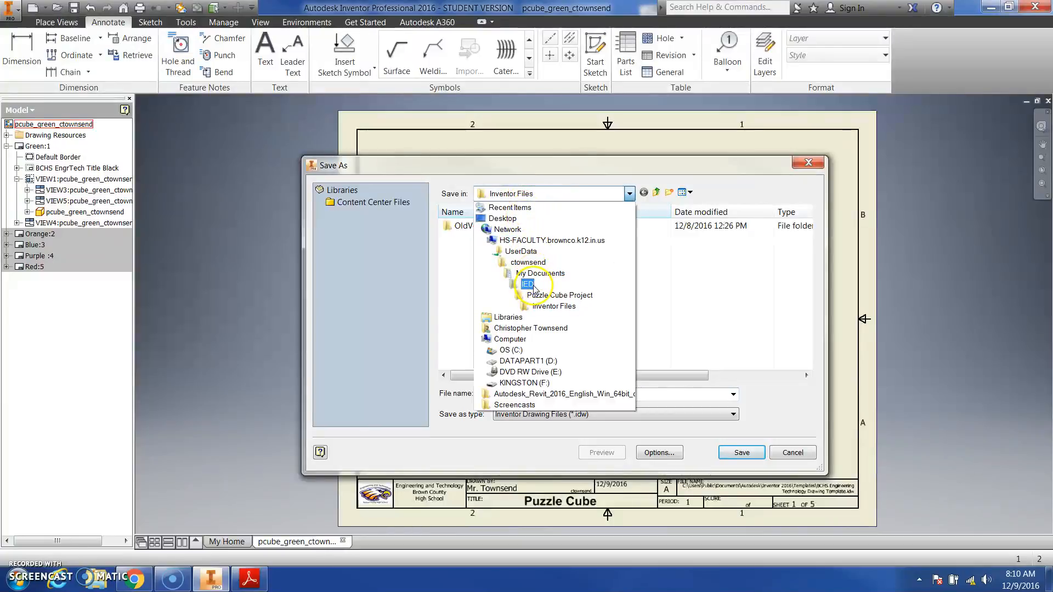
pyautogui.click(559, 309)
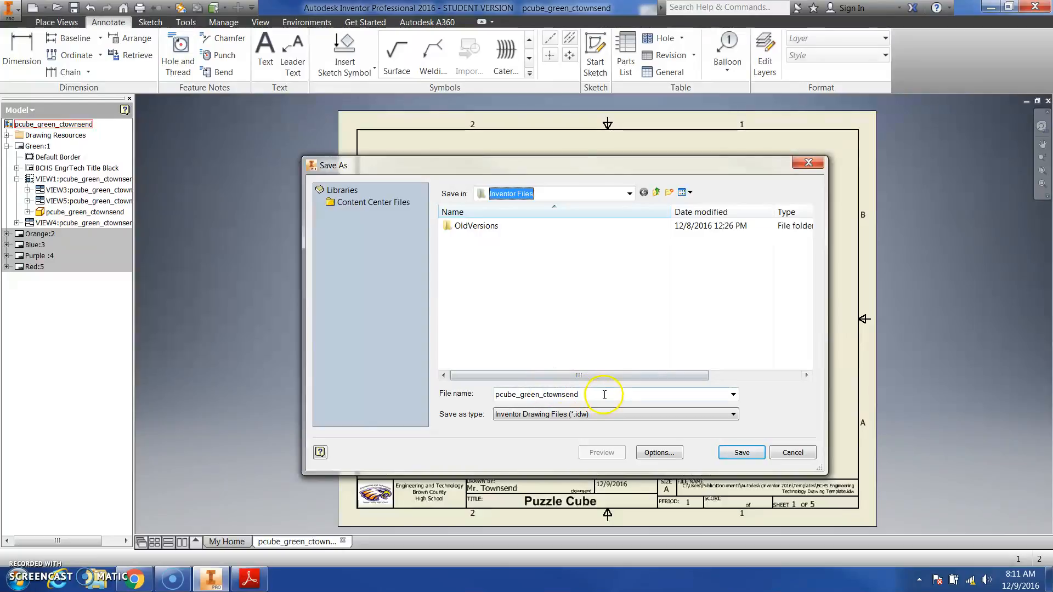
pyautogui.doubleClick(539, 394)
pyautogui.click(539, 394)
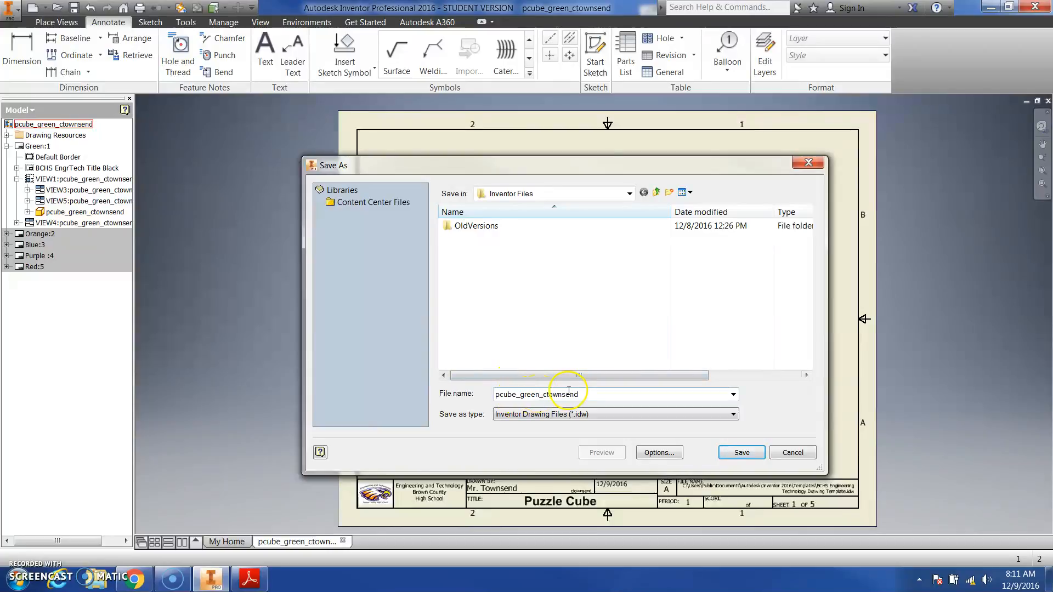
pyautogui.press('BackSpace')
pyautogui.press('BackSpace')
pyautogui.press('BackSpace')
pyautogui.press('BackSpace')
pyautogui.press('BackSpace')
pyautogui.write('drawings')
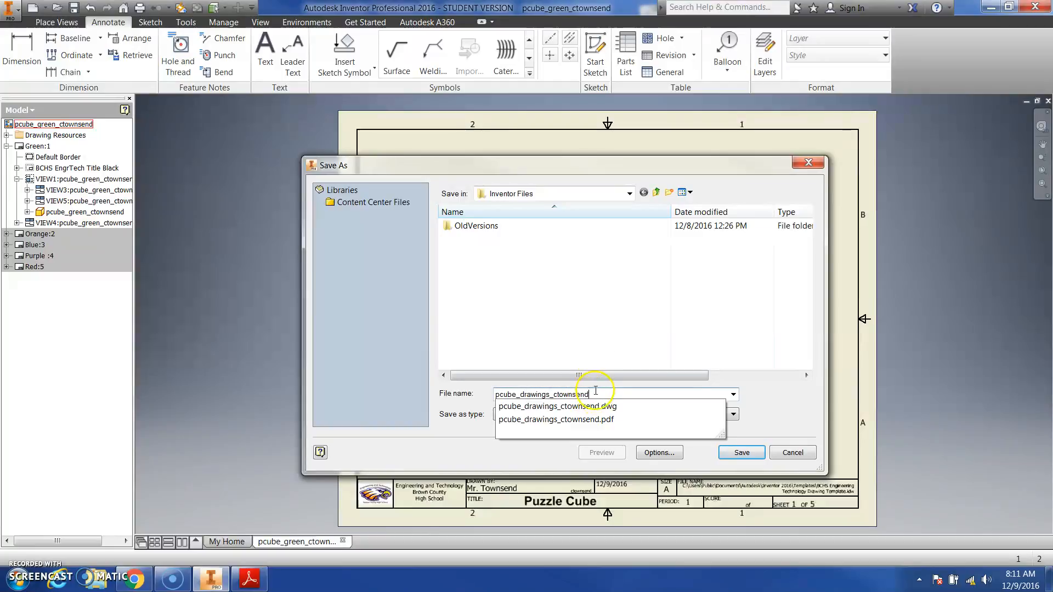
pyautogui.click(610, 304)
pyautogui.click(742, 454)
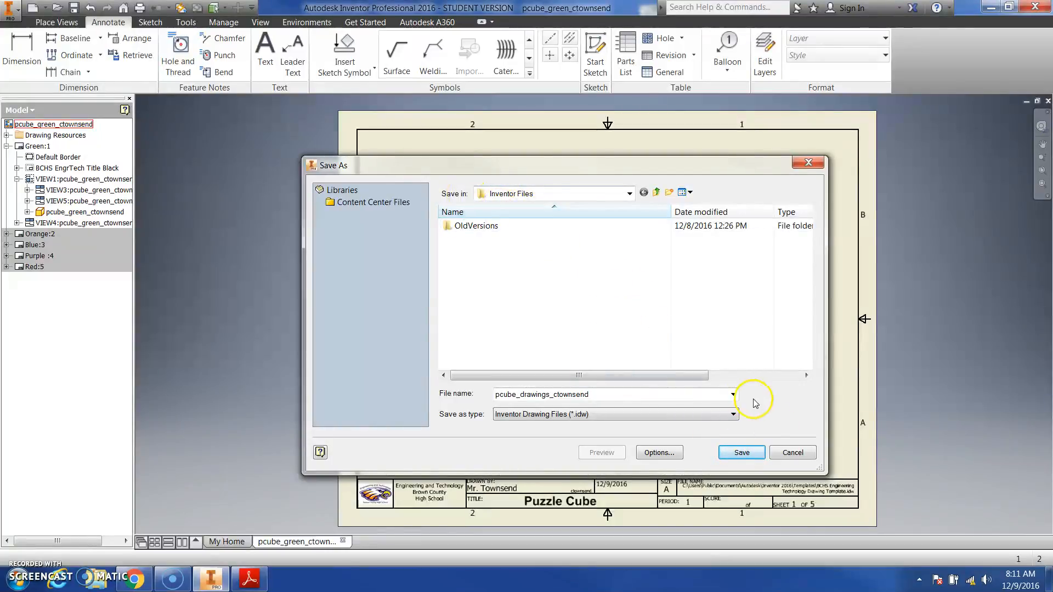
pyautogui.click(792, 453)
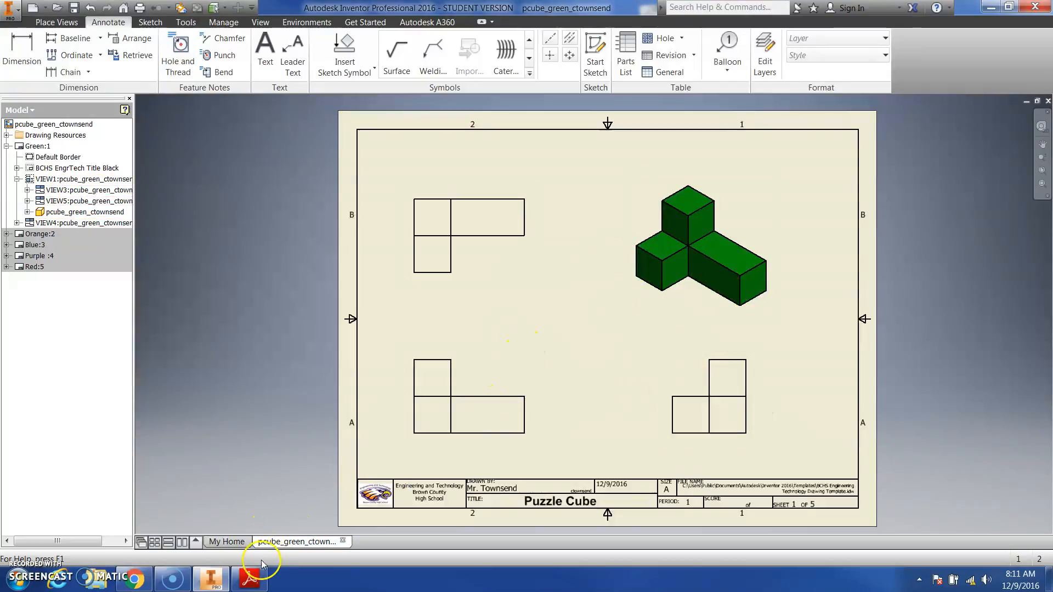
# Check the dimensions in the hand-drawn PDF and dimension the upper square's width in the front view, placing it above the square.
pyautogui.click(252, 583)
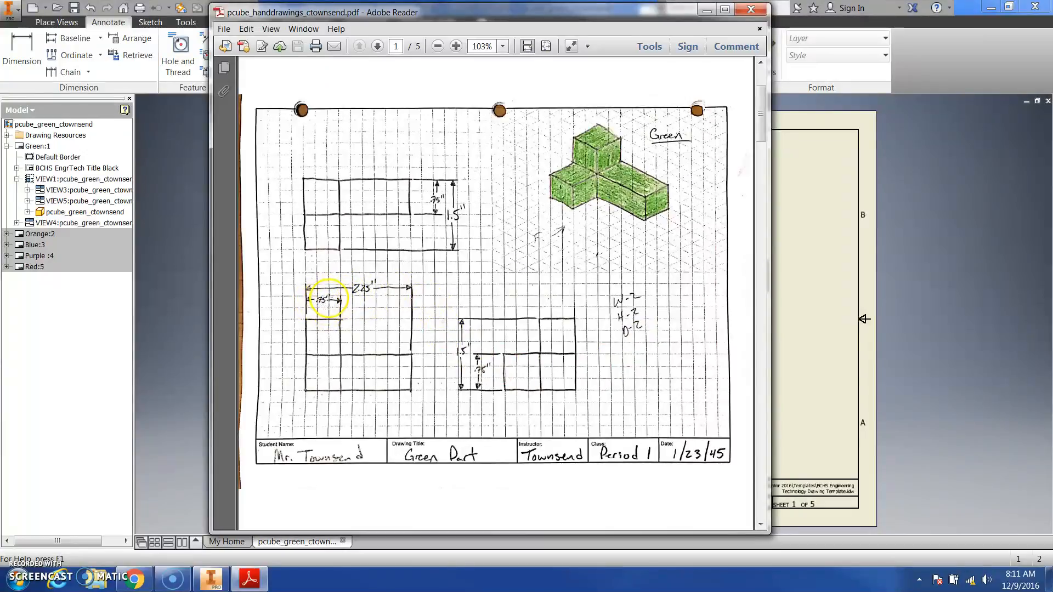
pyautogui.click(707, 10)
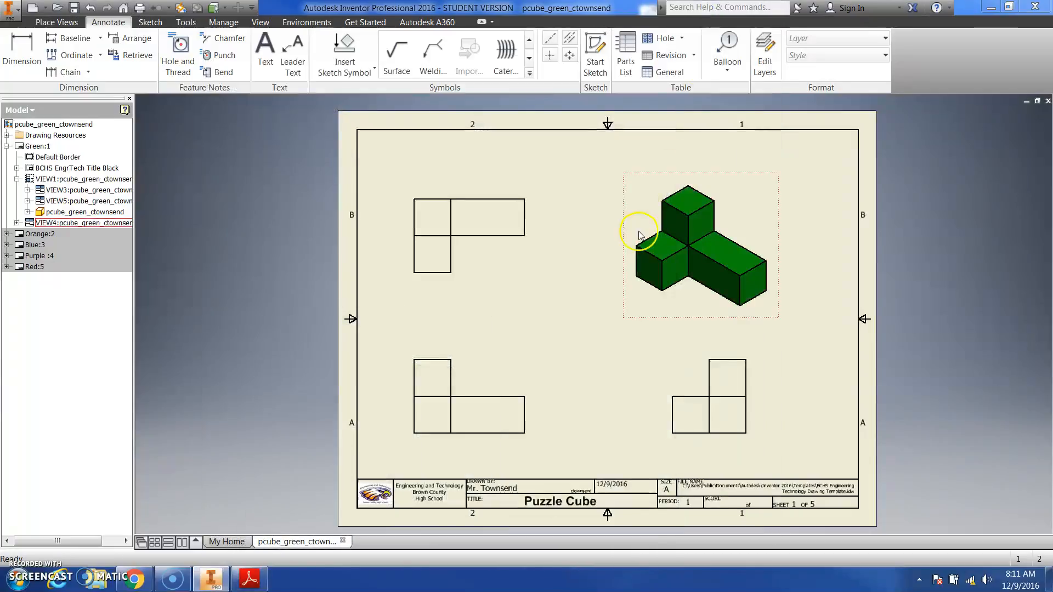
pyautogui.click(56, 22)
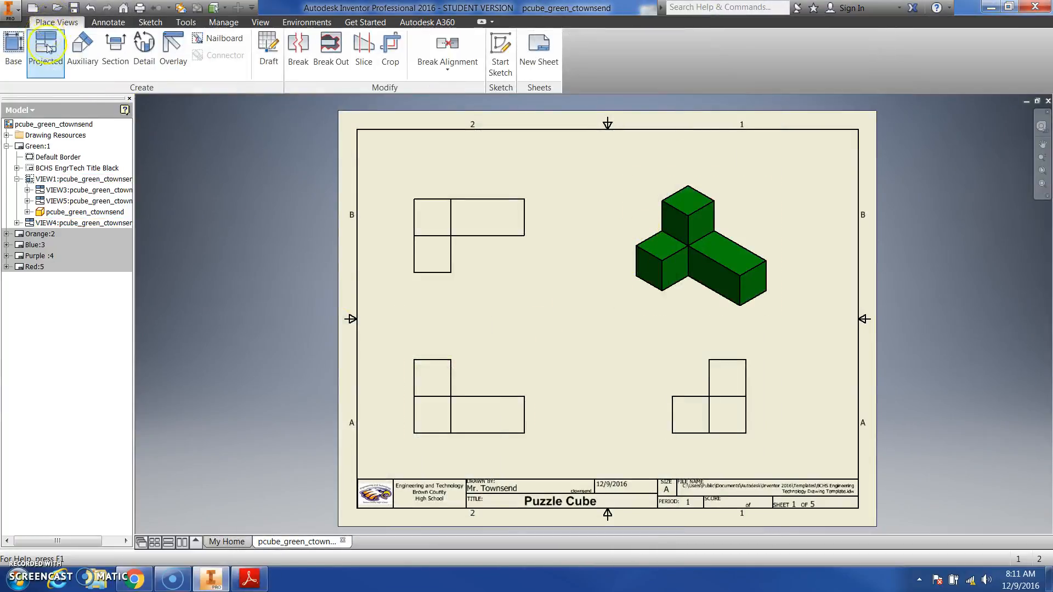
pyautogui.click(108, 23)
pyautogui.click(20, 60)
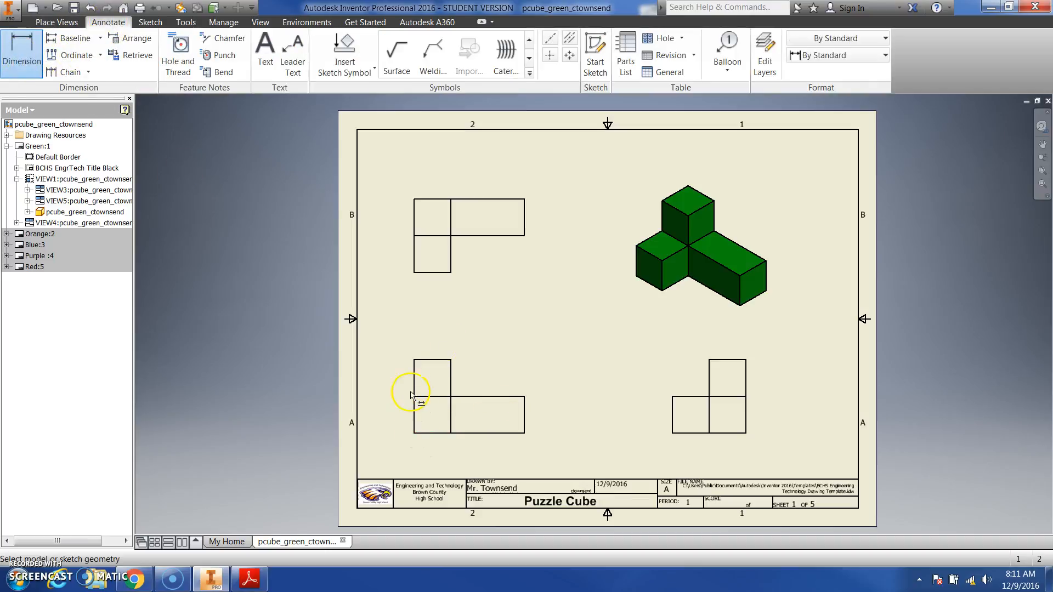
pyautogui.click(415, 374)
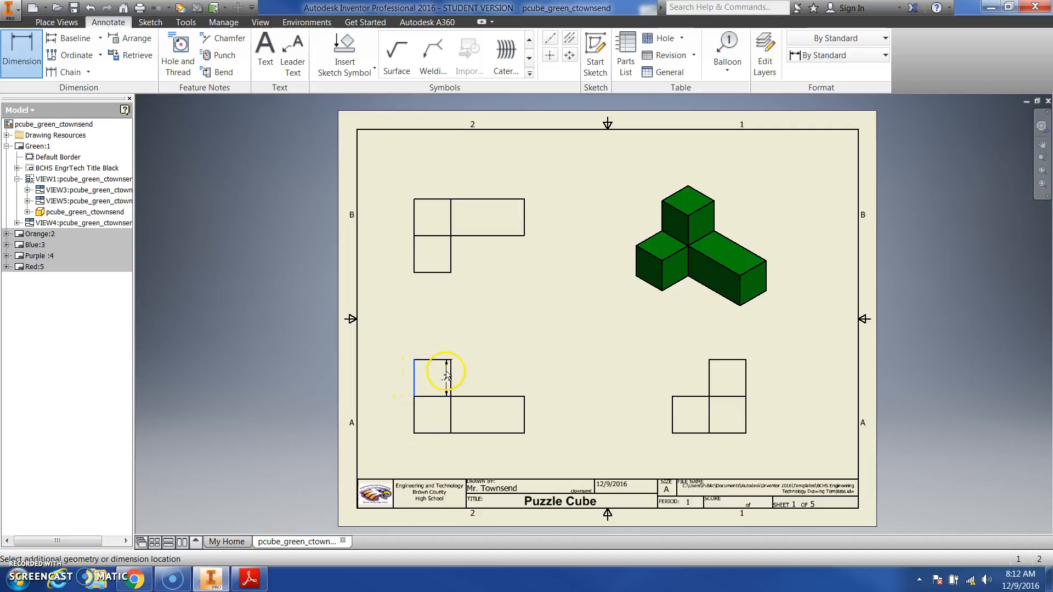
pyautogui.click(450, 372)
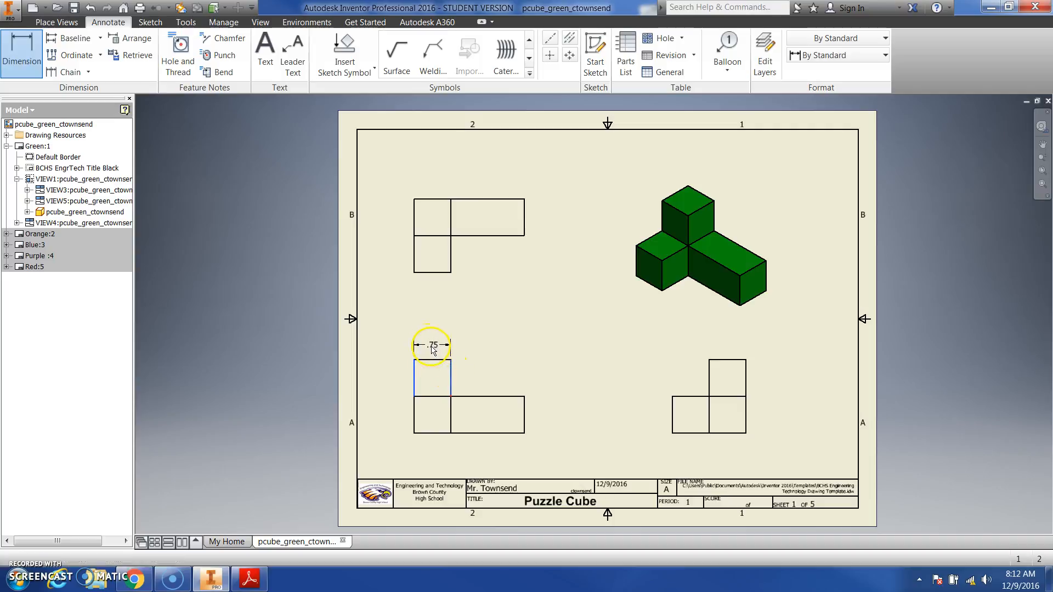
pyautogui.scroll(-6, 434, 351)
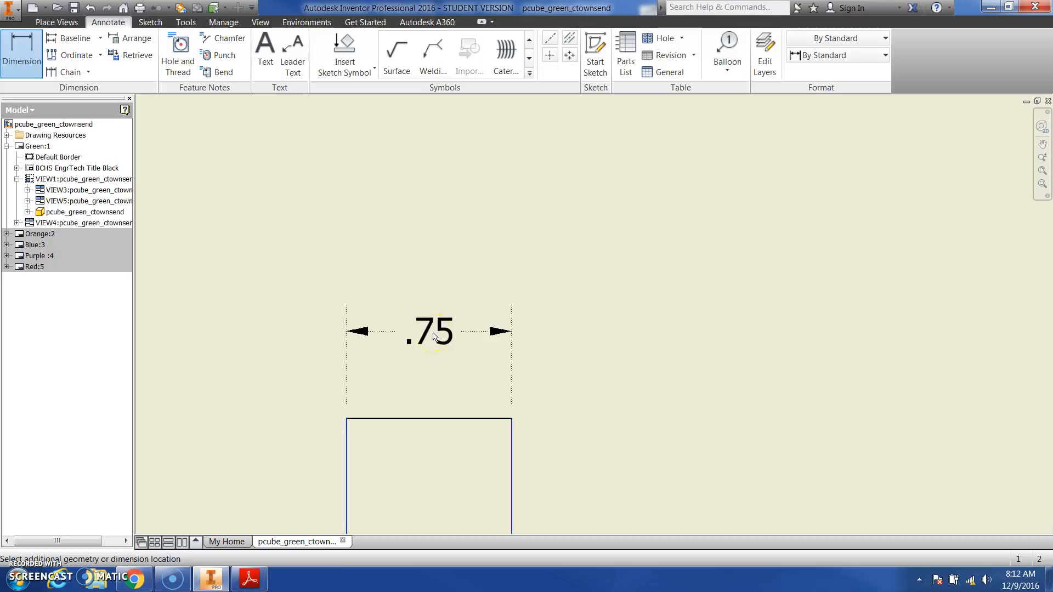
pyautogui.click(433, 336)
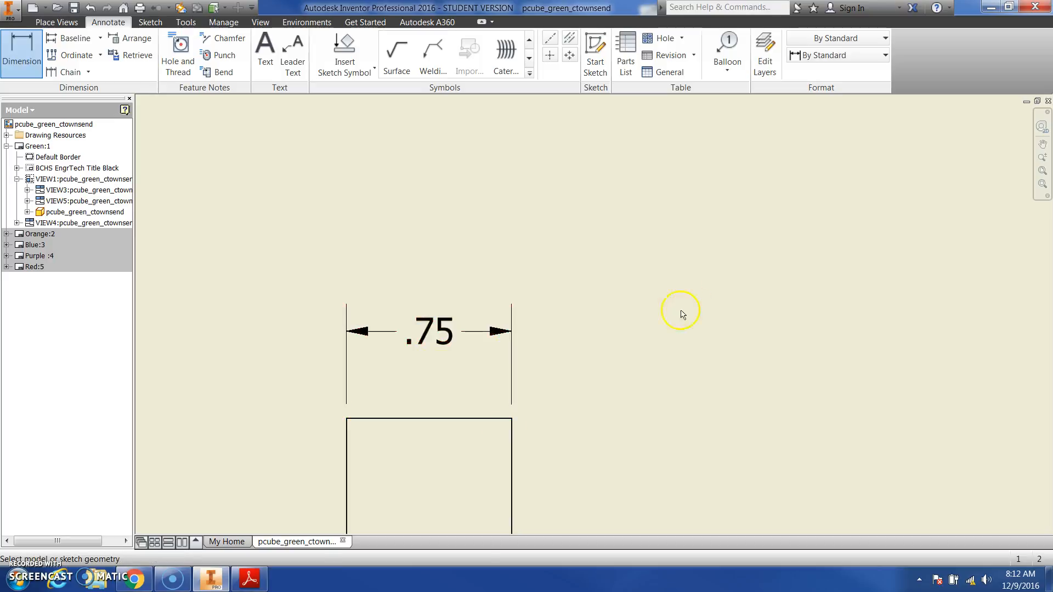
# Open the upper square's width dimension for editing and check that Edit dimension when created is off.
pyautogui.scroll(-4, 548, 402)
pyautogui.scroll(3, 550, 405)
pyautogui.scroll(2, 550, 405)
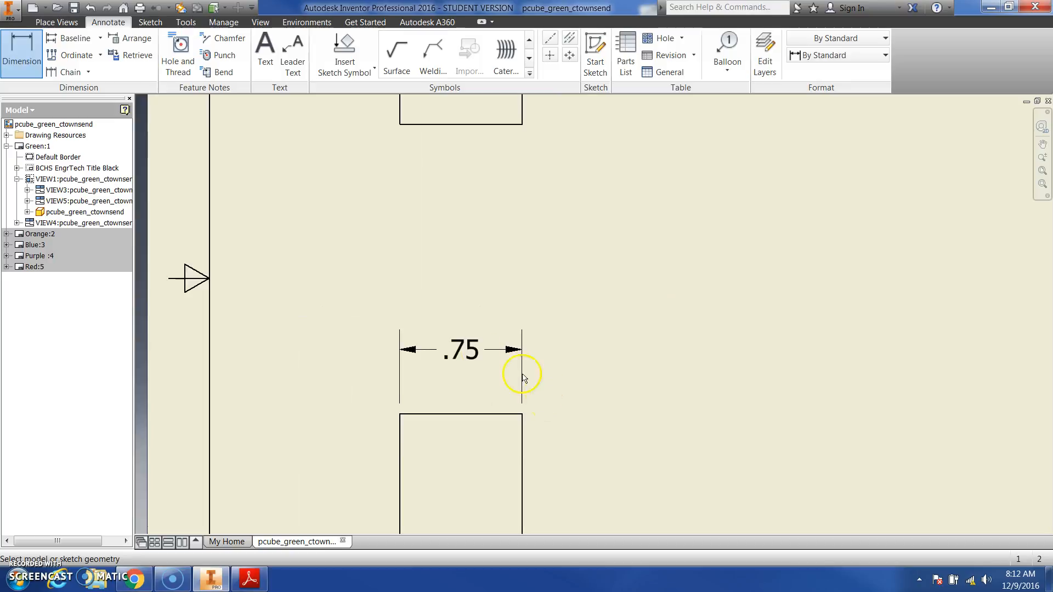
pyautogui.doubleClick(477, 356)
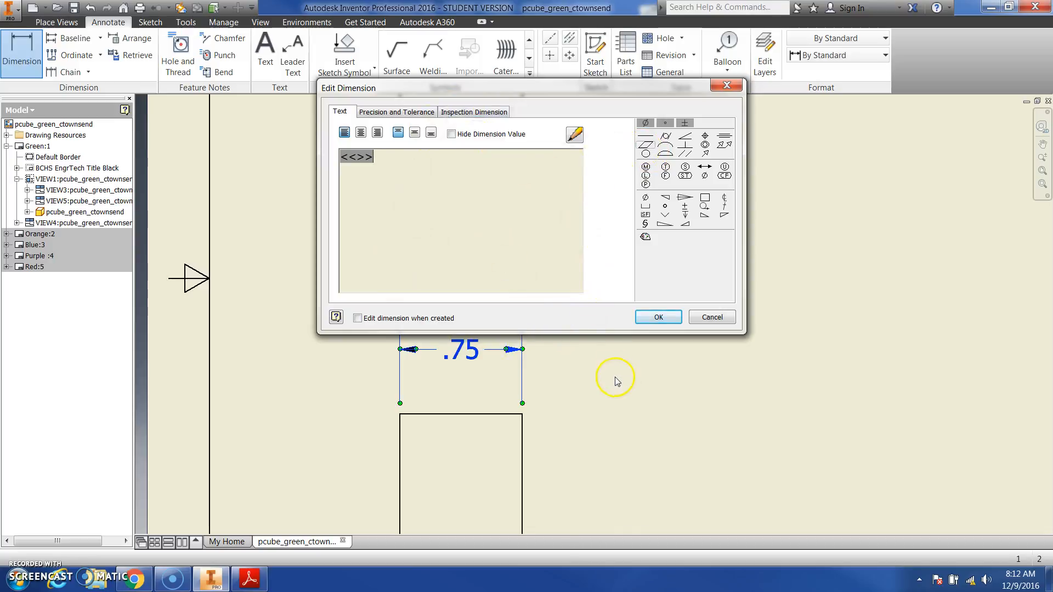
pyautogui.click(356, 319)
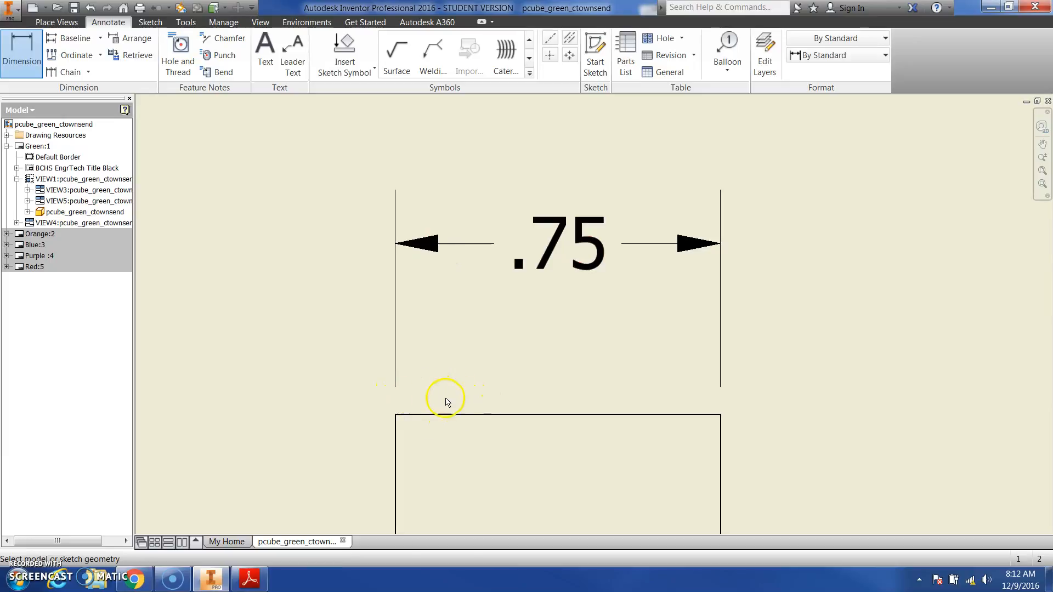
# Dimension the front view's overall width between the outer vertical edges of its lower row, placed above the upper square's width dimension.
pyautogui.scroll(5, 773, 386)
pyautogui.scroll(-11, 771, 390)
pyautogui.moveTo(797, 411)
pyautogui.mouseDown(button='middle')
pyautogui.moveTo(632, 331)
pyautogui.moveTo(518, 341)
pyautogui.mouseUp(button='middle')
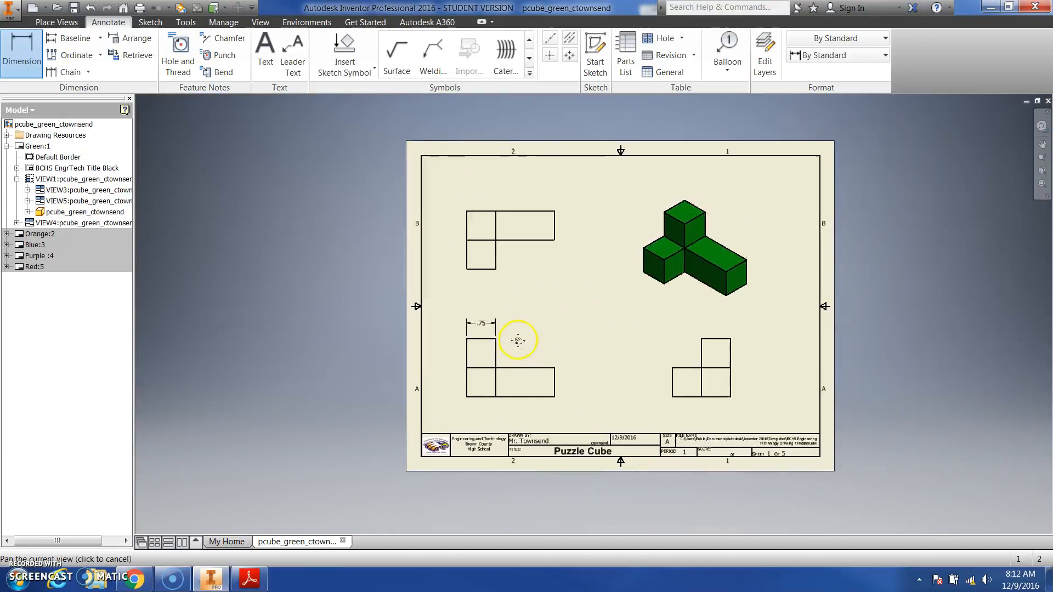
pyautogui.scroll(2, 518, 340)
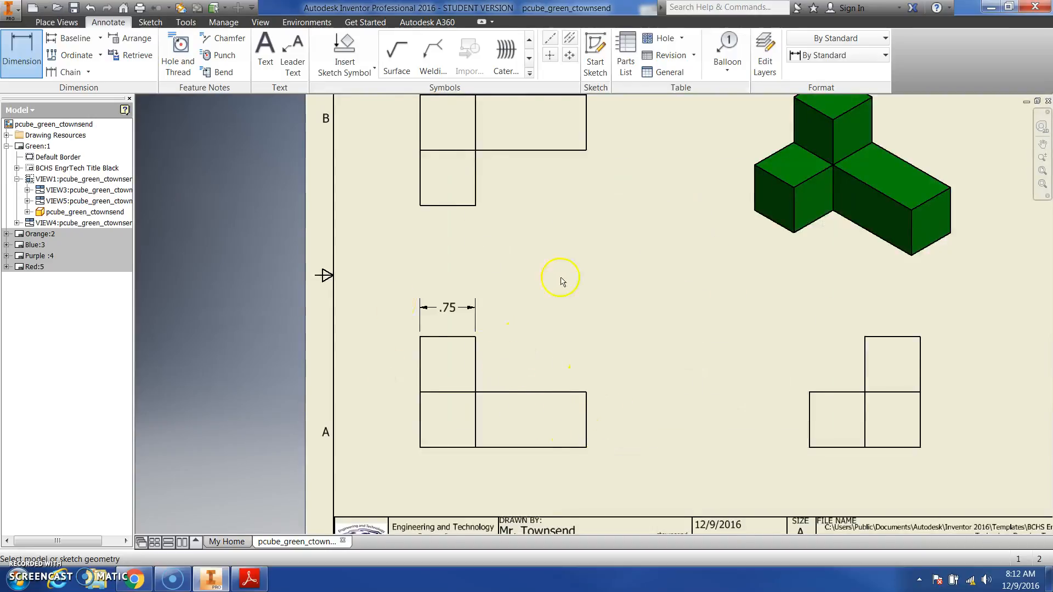
pyautogui.click(420, 433)
pyautogui.click(587, 433)
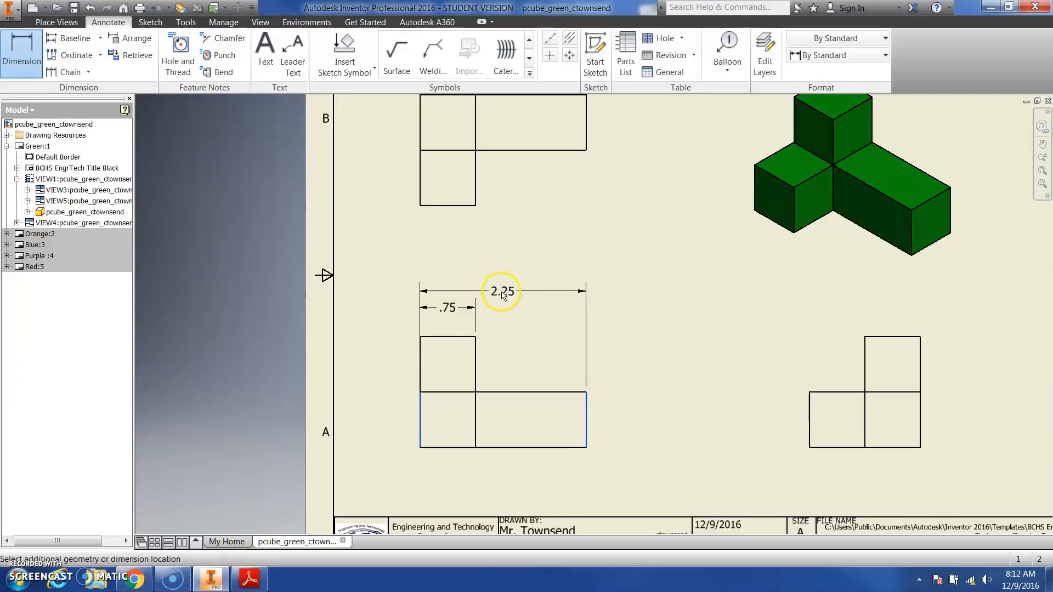
pyautogui.click(503, 296)
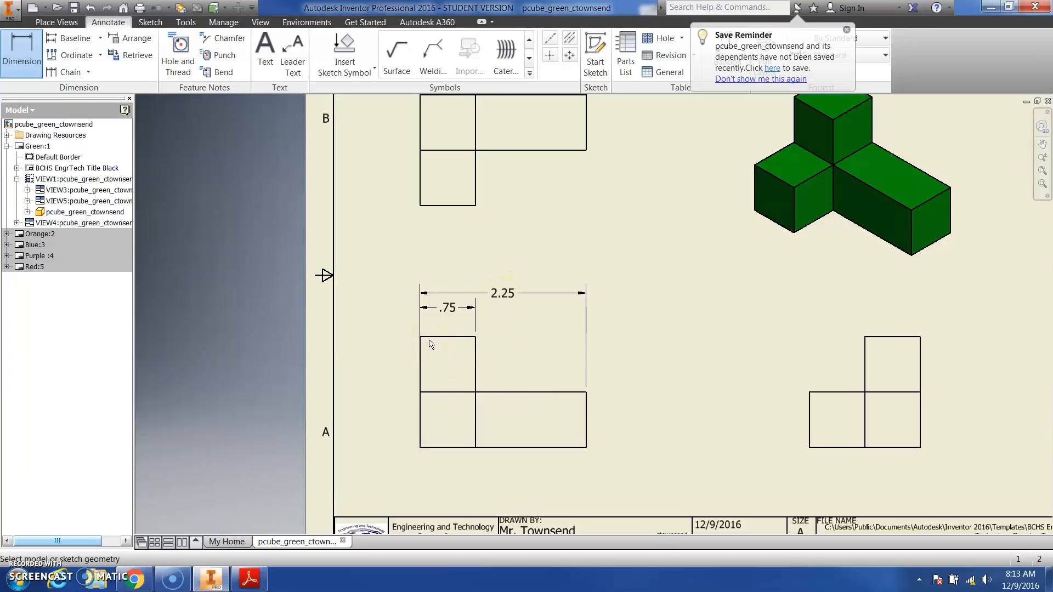
pyautogui.scroll(-5, 430, 344)
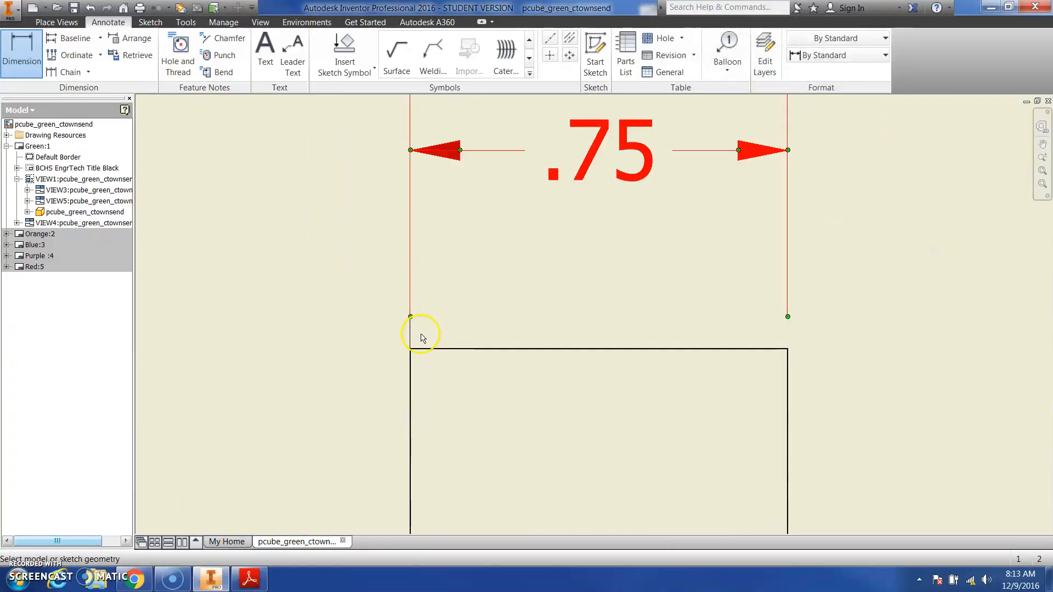
pyautogui.scroll(8, 435, 406)
pyautogui.scroll(-4, 435, 351)
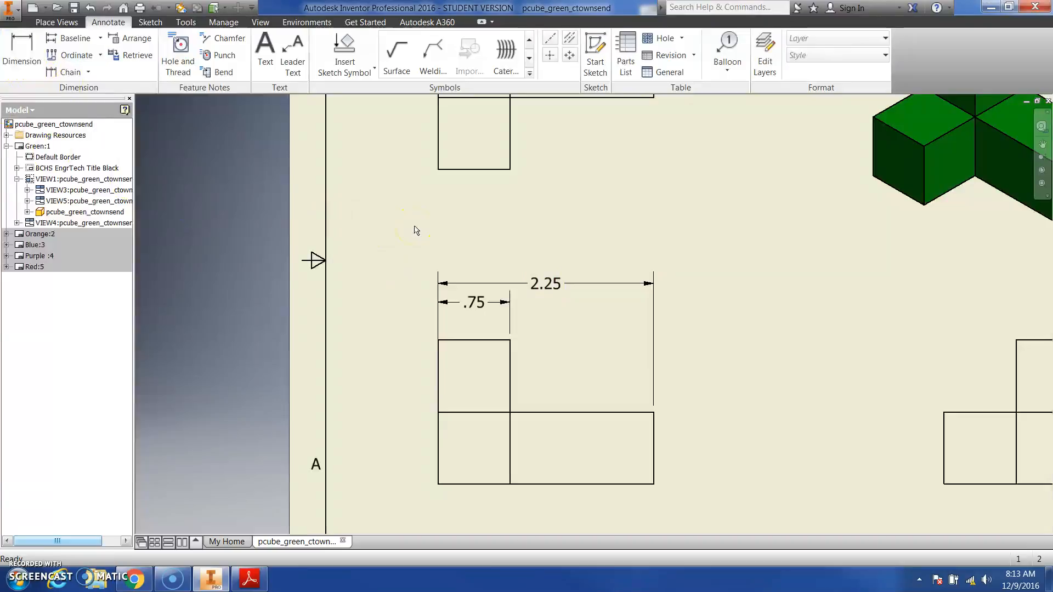
# Delete the overall width dimension and recreate it from the upper square's left edge to the lower row's right edge.
pyautogui.press('Escape')
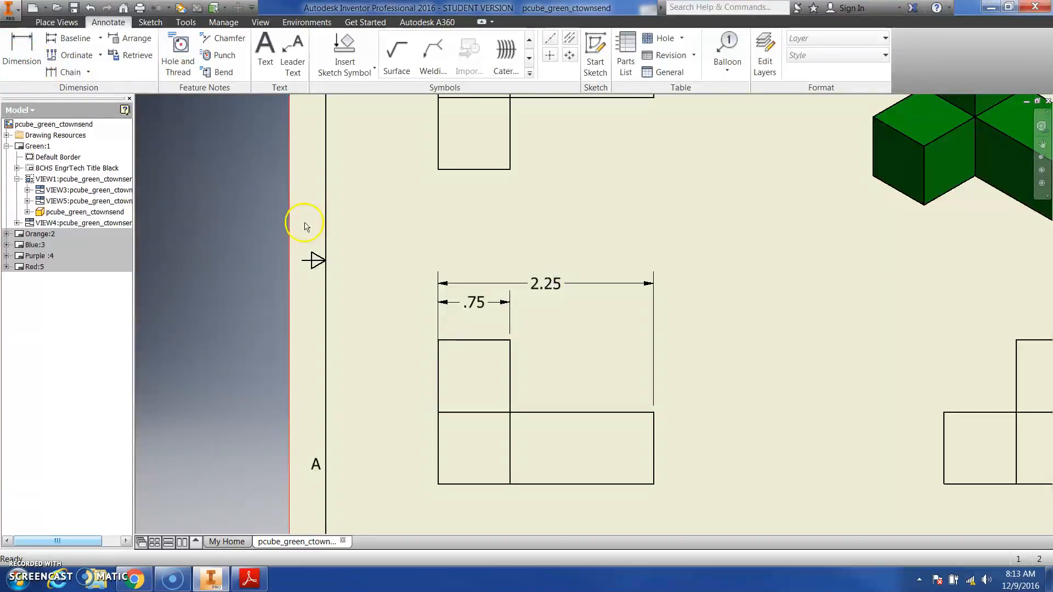
pyautogui.click(545, 285)
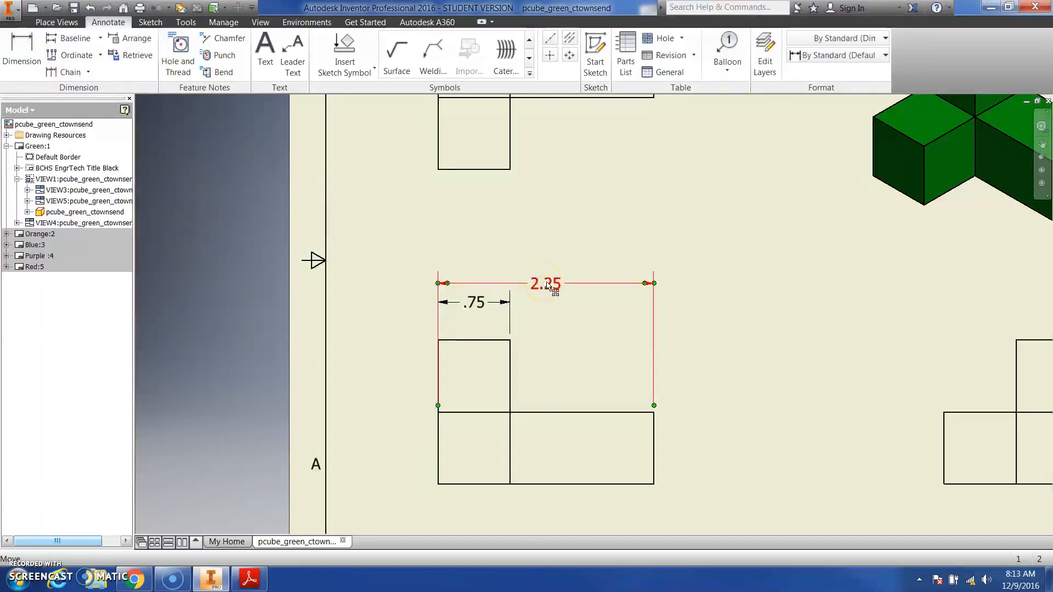
pyautogui.press('Delete')
pyautogui.press('d')
pyautogui.click(439, 356)
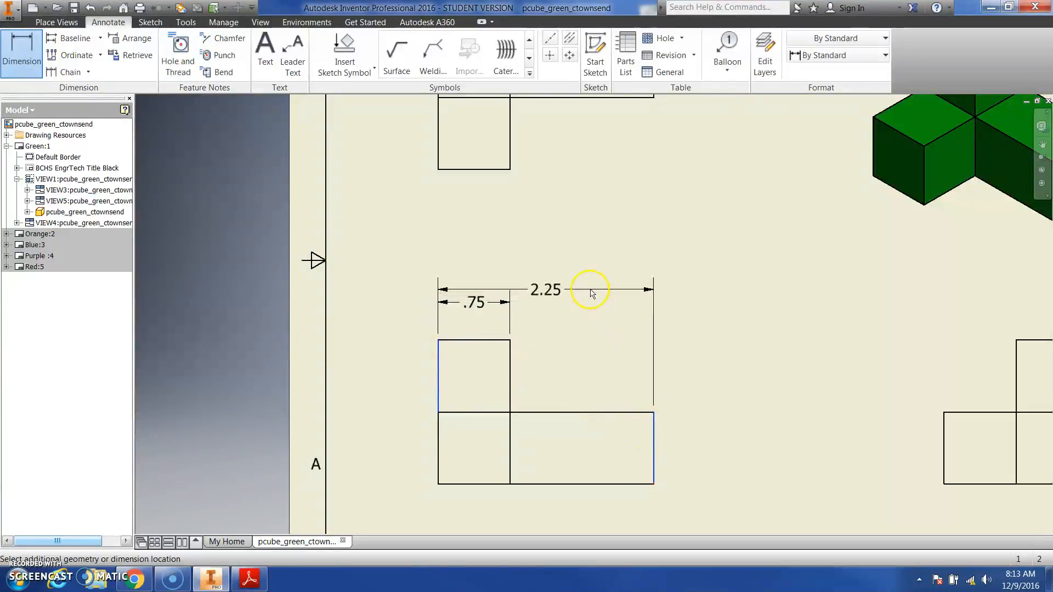
pyautogui.click(590, 283)
pyautogui.scroll(3, 434, 336)
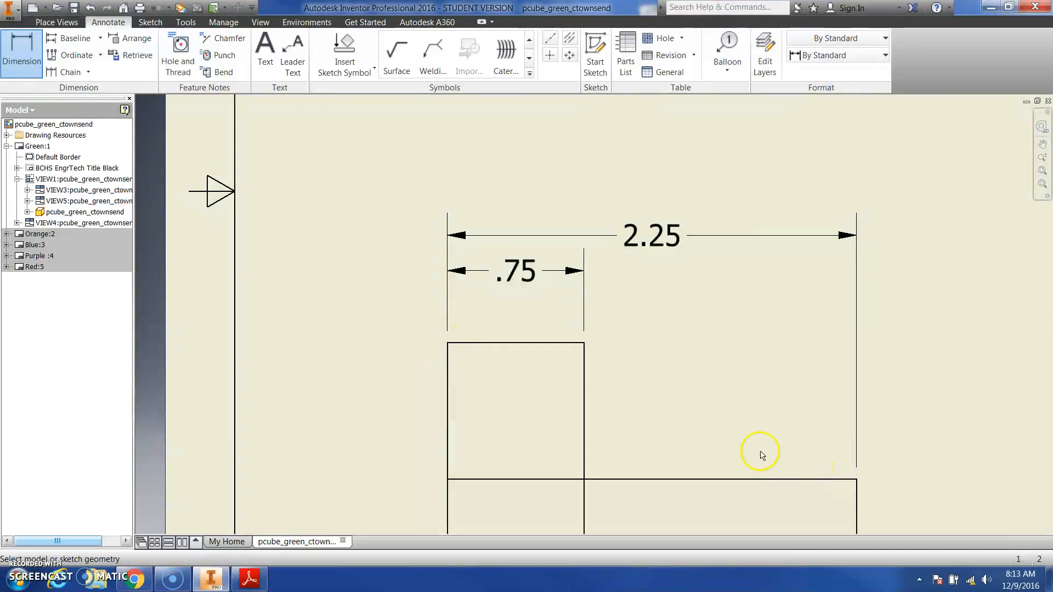
pyautogui.scroll(-3, 663, 382)
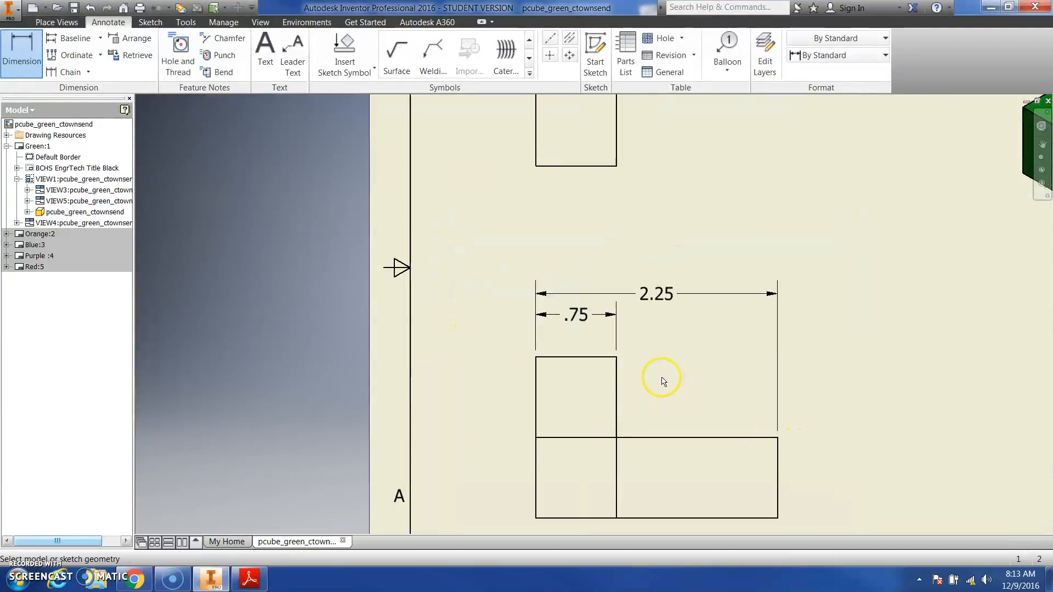
# Check the side view's dimensions in the hand-drawn PDF sketch and return to the side view in the drawing.
pyautogui.moveTo(668, 372); pyautogui.dragTo(571, 348, button='middle')
pyautogui.click(249, 579)
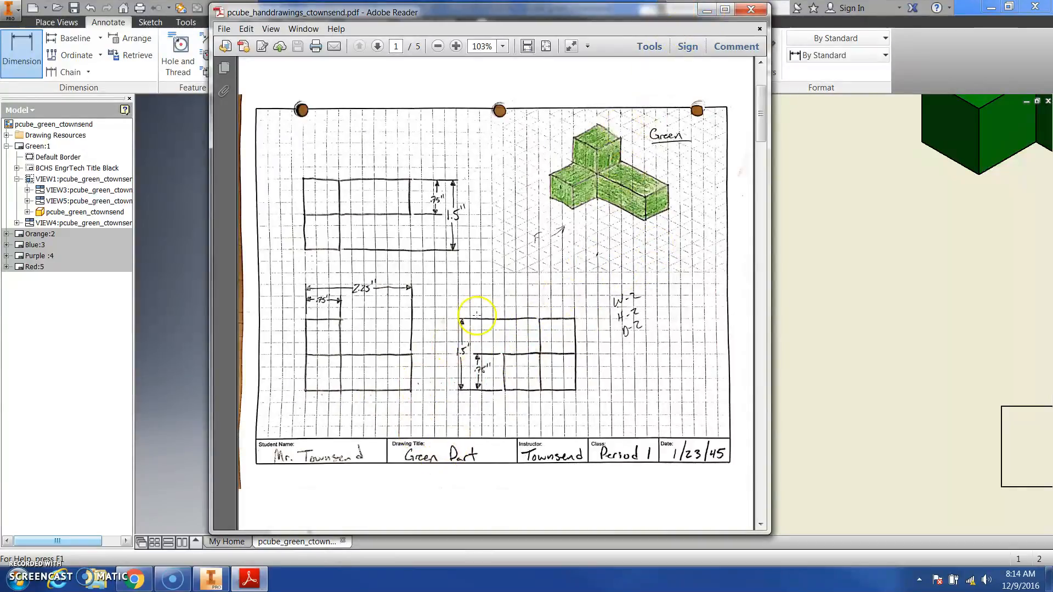
pyautogui.click(708, 9)
pyautogui.moveTo(858, 357); pyautogui.dragTo(449, 312, button='middle')
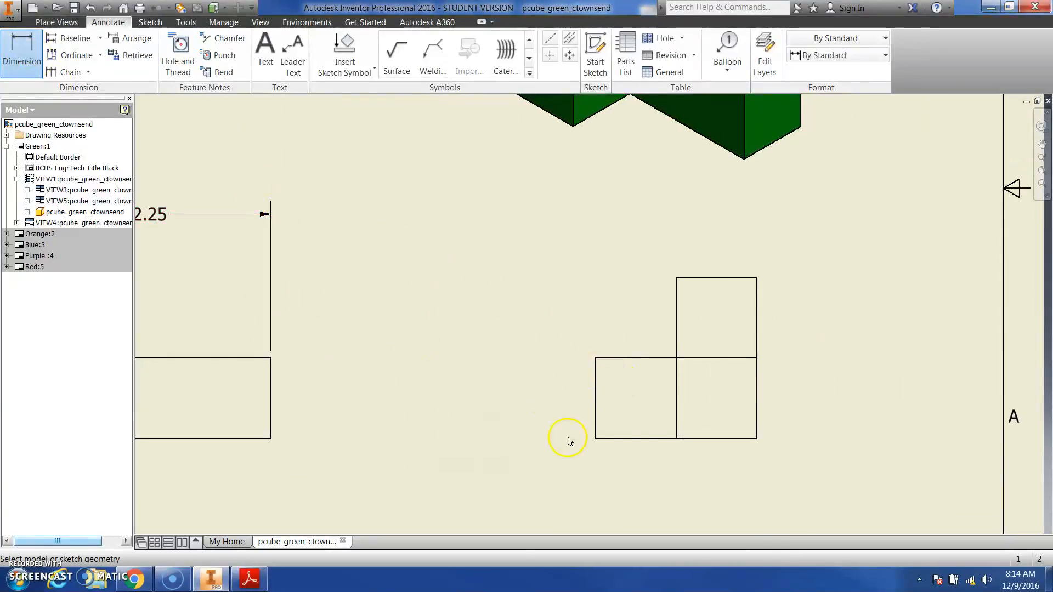
# Try to add baseline height dimensions from the side view's bottom edge to the top edges of its lower and upper squares.
pyautogui.click(69, 40)
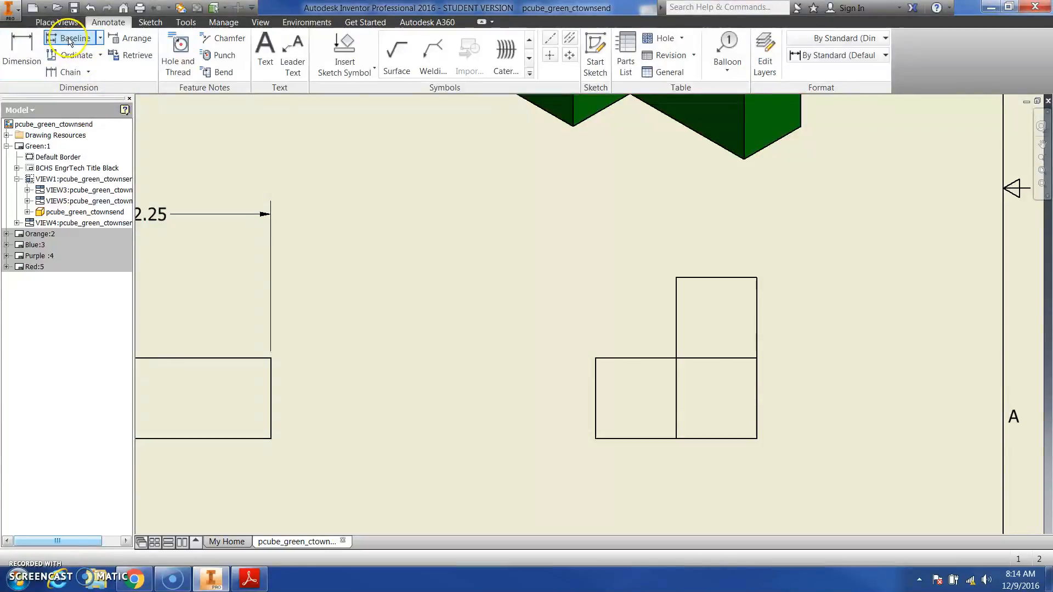
pyautogui.click(627, 439)
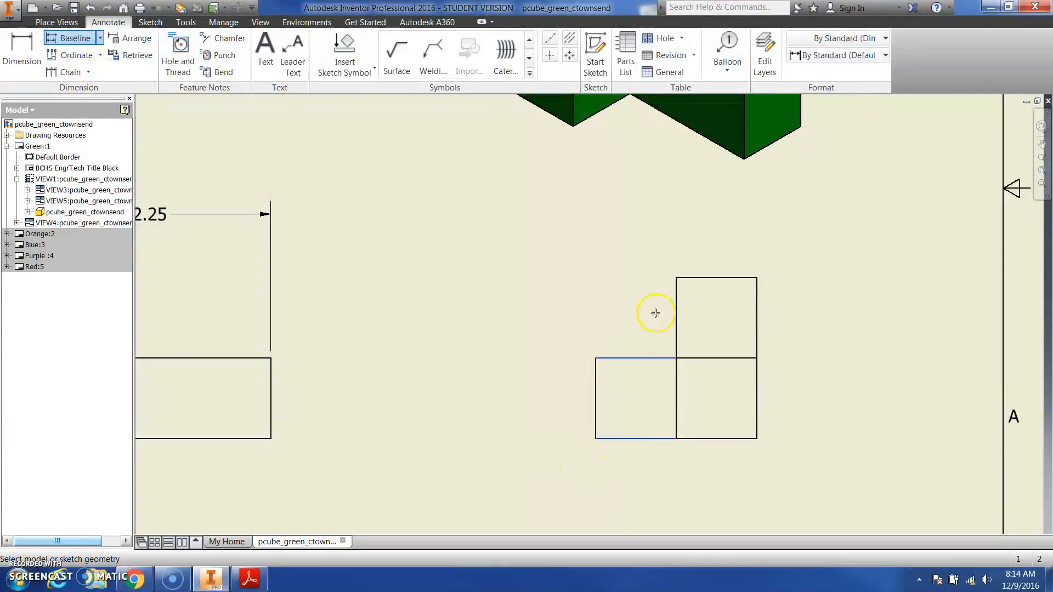
pyautogui.click(699, 279)
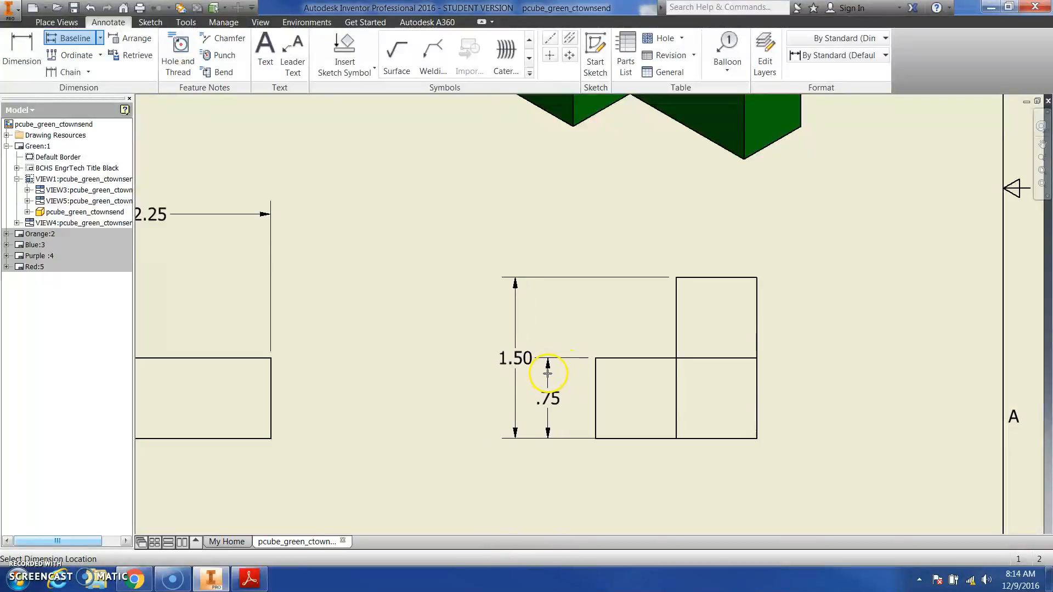
pyautogui.click(543, 374)
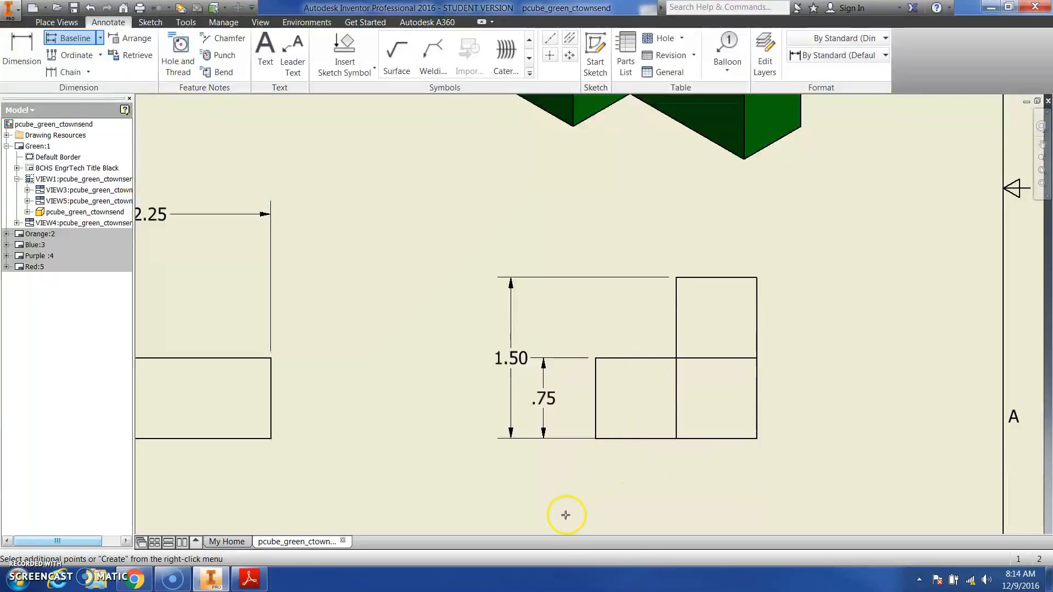
pyautogui.scroll(5, 588, 442)
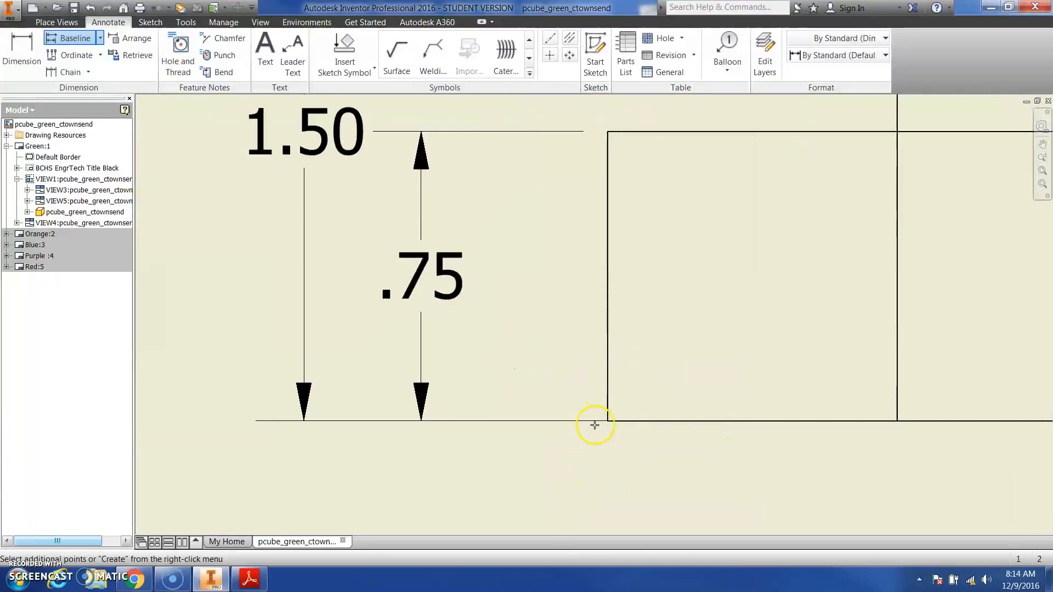
pyautogui.scroll(-5, 607, 425)
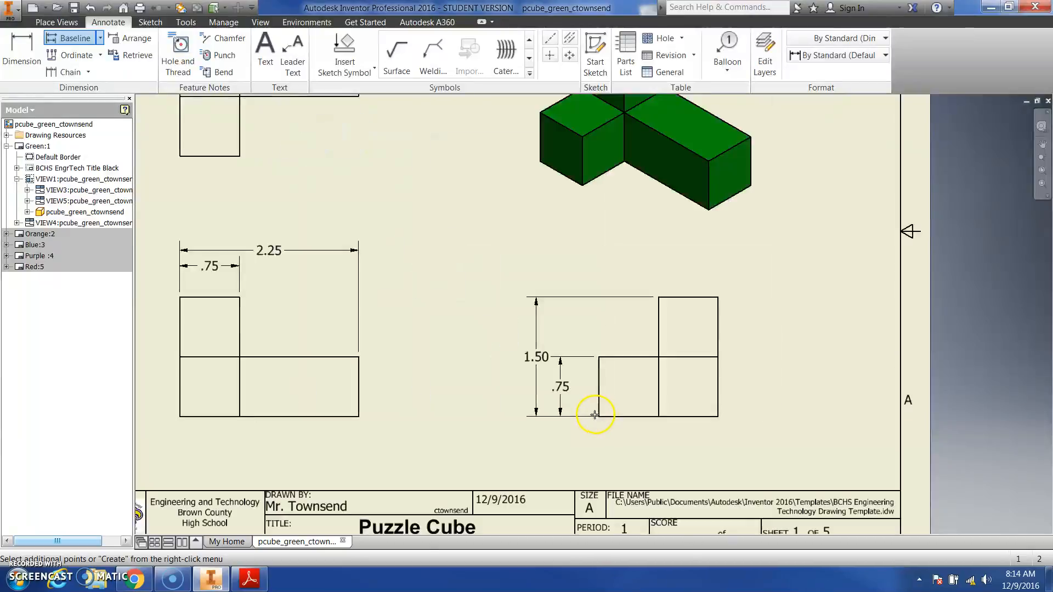
pyautogui.press('Escape')
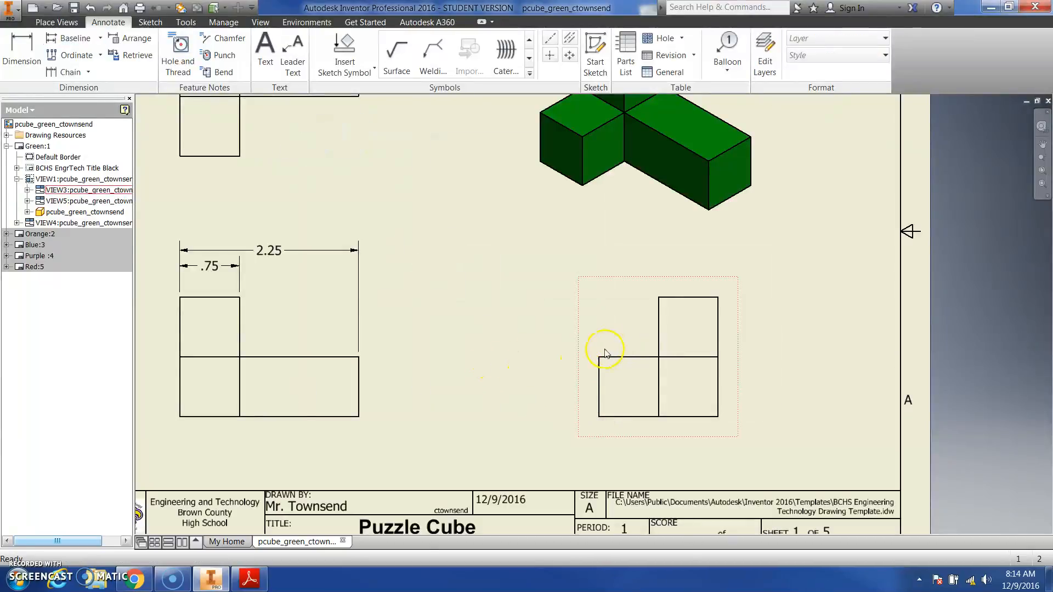
# Retry the set of baseline height dimensions on the side view, placed to the left of the view.
pyautogui.click(67, 38)
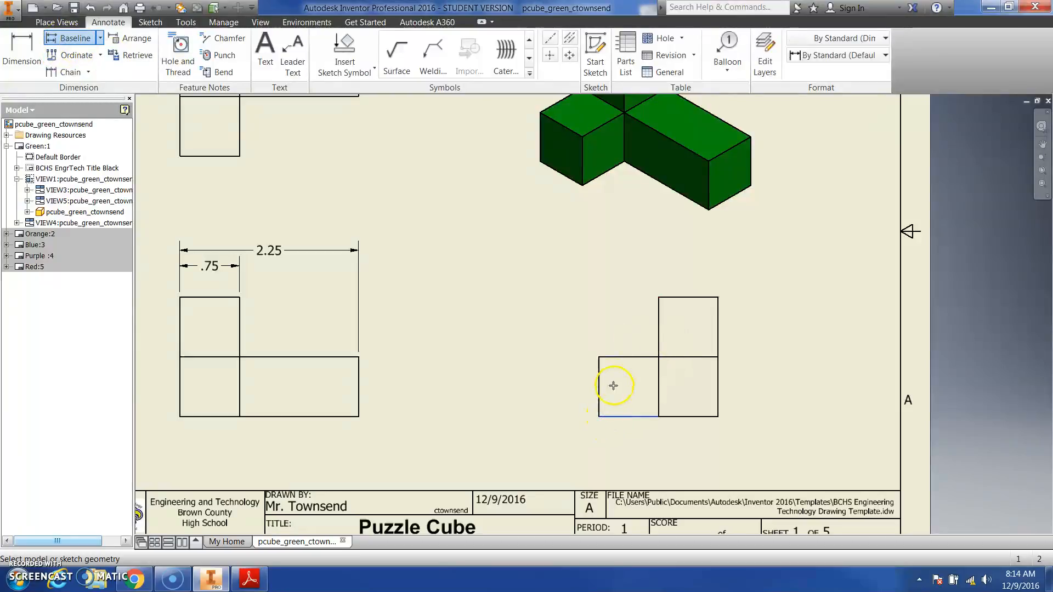
pyautogui.click(675, 298)
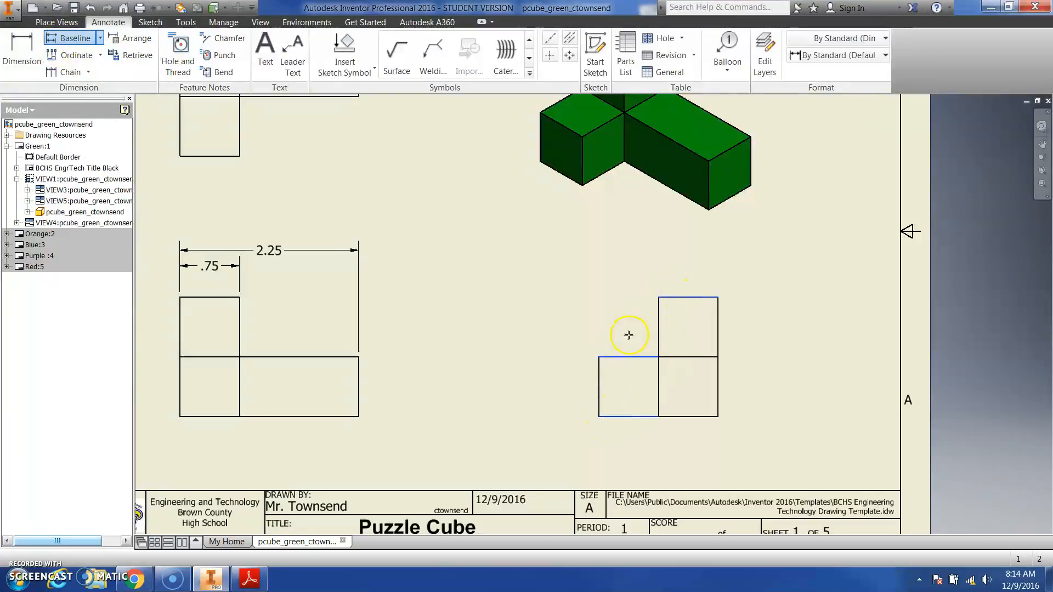
pyautogui.rightClick(585, 368)
pyautogui.click(634, 365)
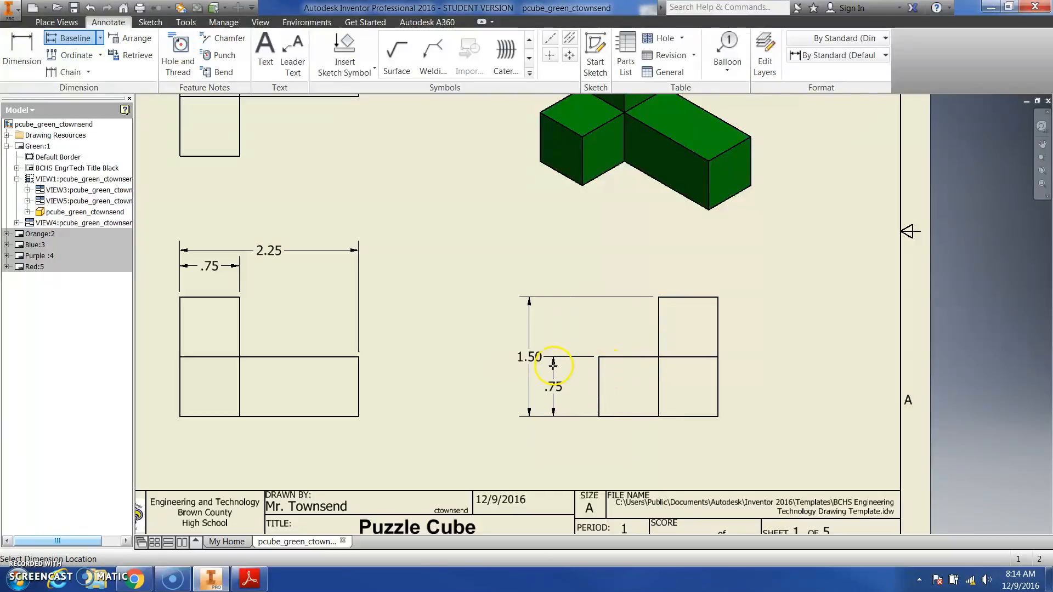
pyautogui.click(548, 366)
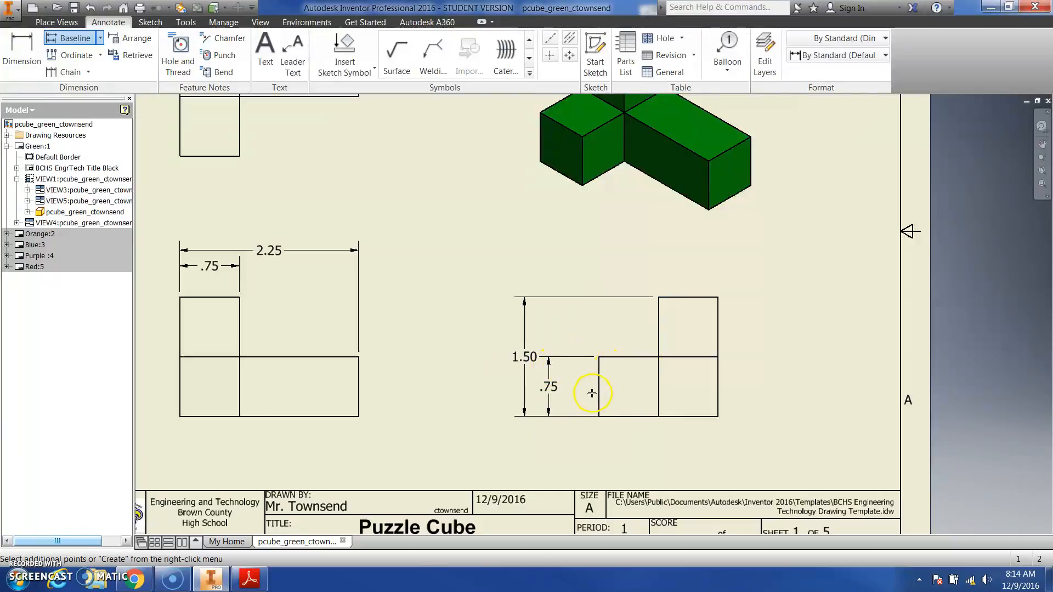
pyautogui.press('Escape')
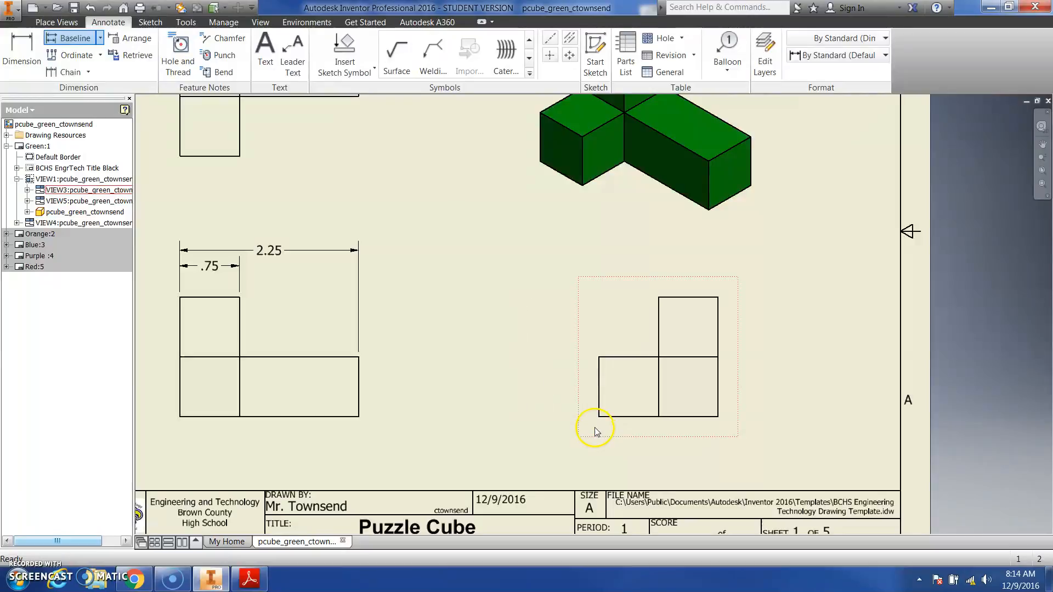
# Dimension the height of the side view's lower-left square, placed to the left of the view.
pyautogui.click(19, 44)
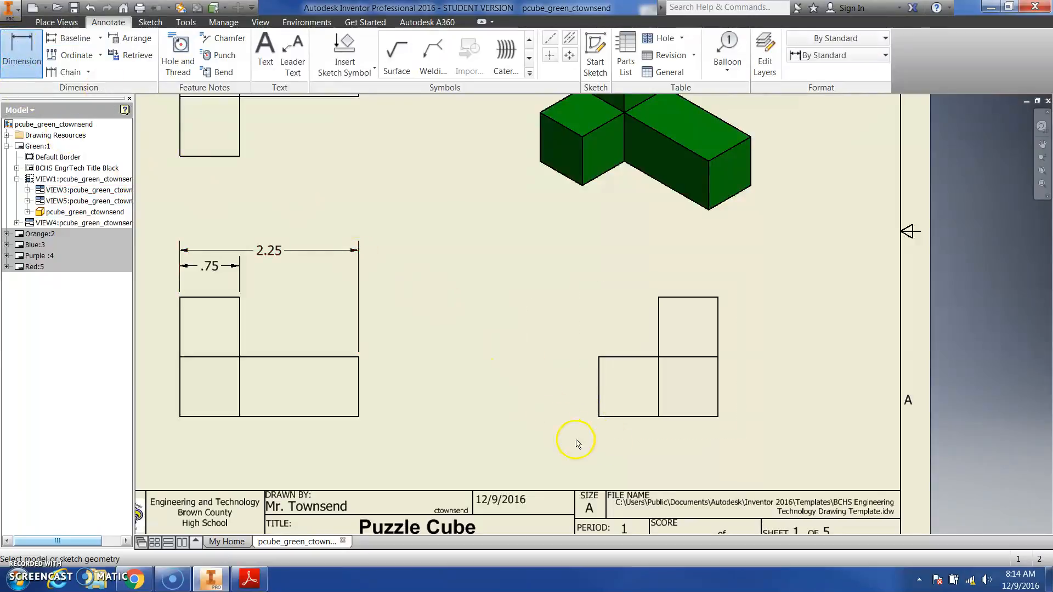
pyautogui.click(599, 417)
pyautogui.click(598, 357)
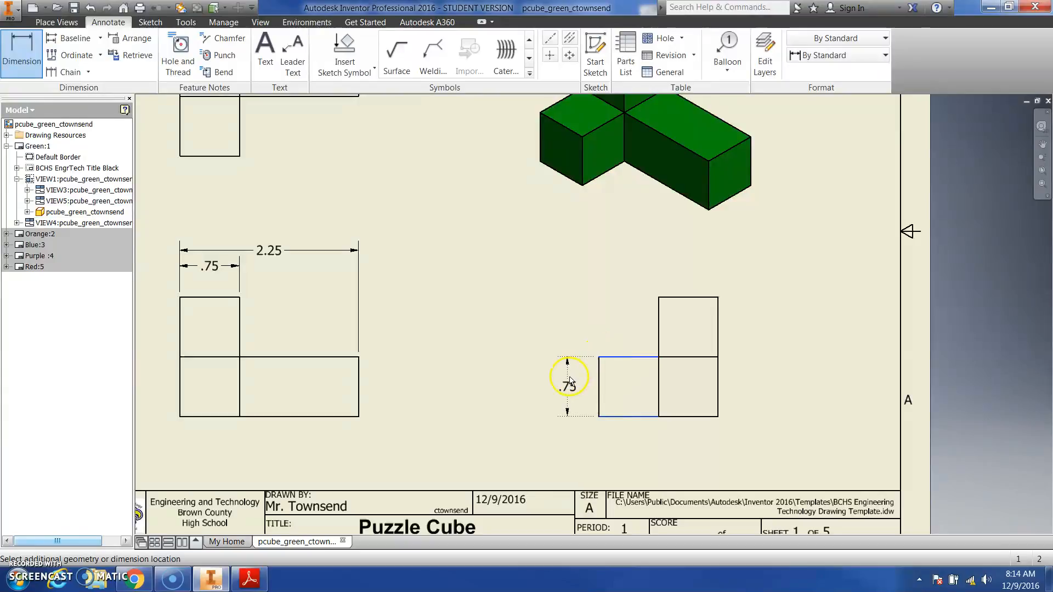
pyautogui.click(570, 382)
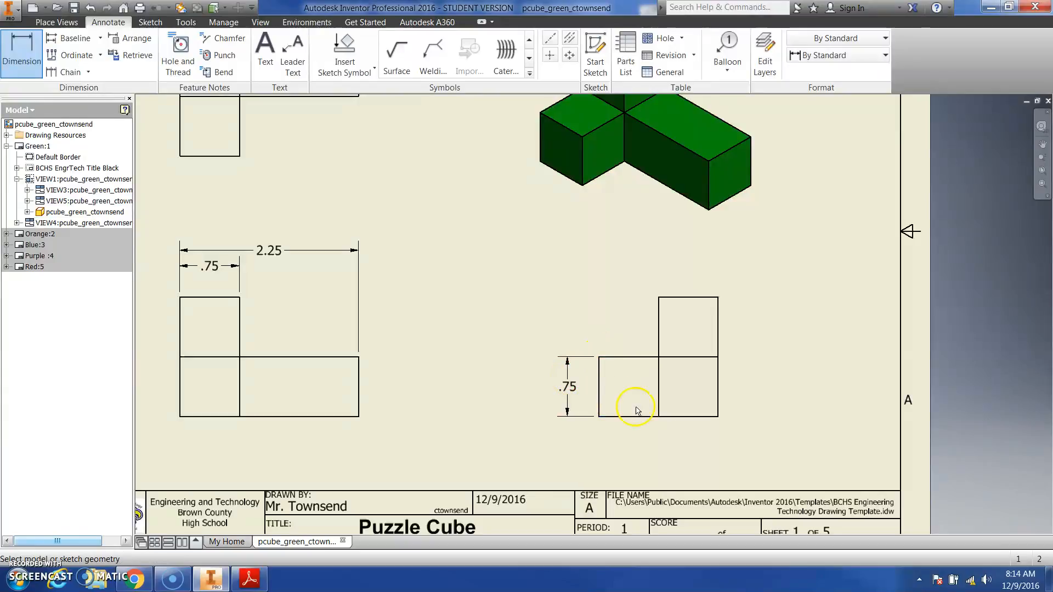
pyautogui.click(633, 417)
pyautogui.click(630, 357)
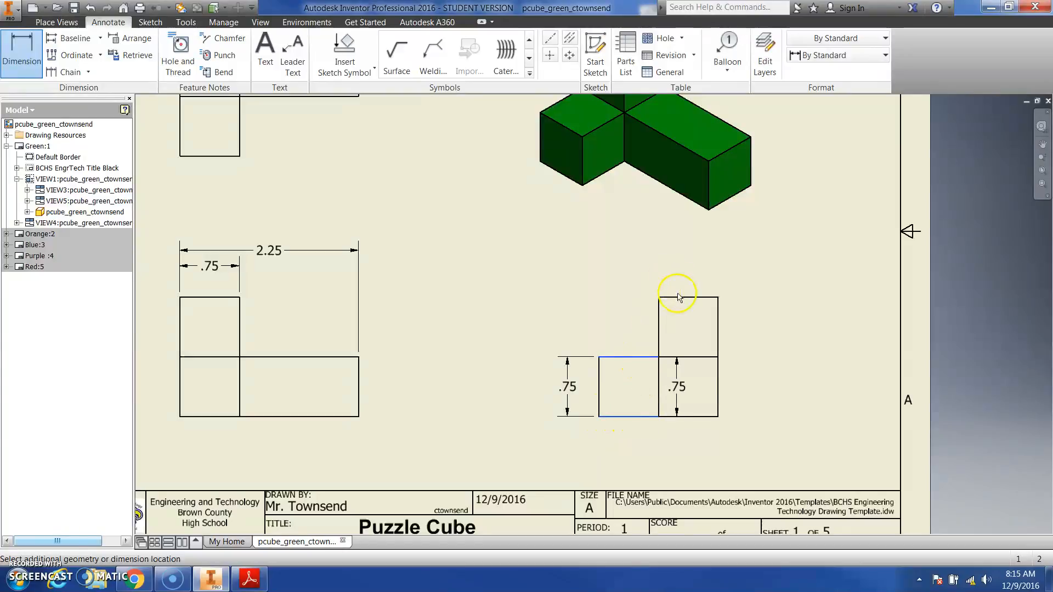
pyautogui.press('Escape')
pyautogui.press('d')
pyautogui.click(634, 417)
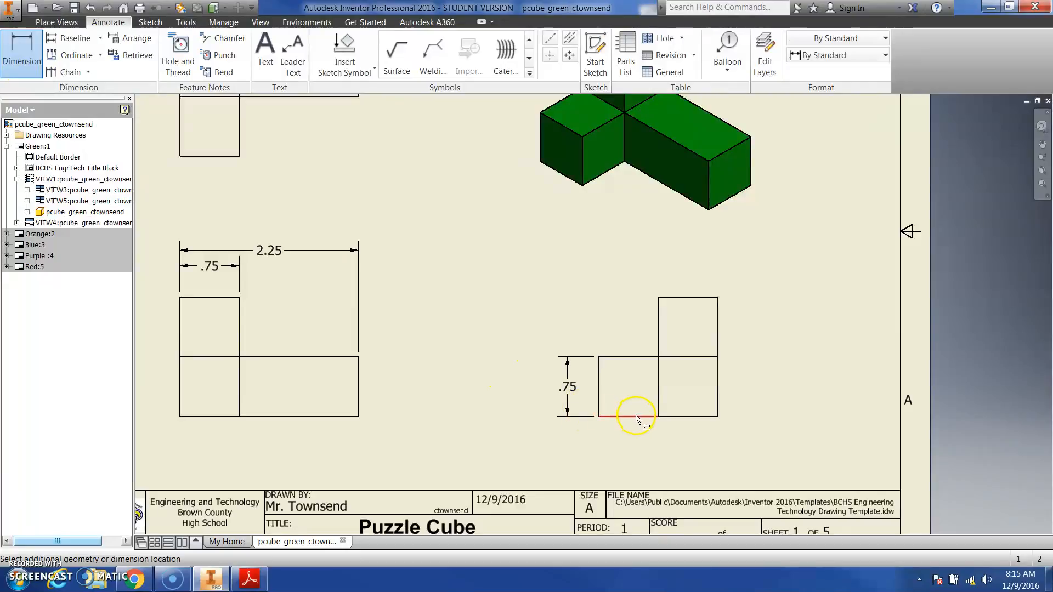
pyautogui.click(700, 298)
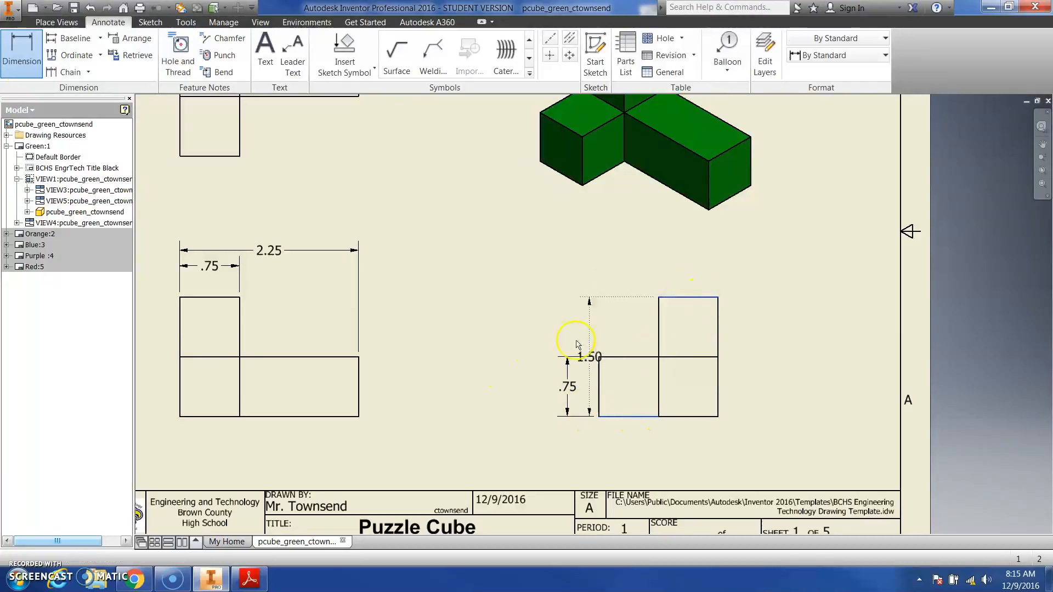
pyautogui.press('Escape')
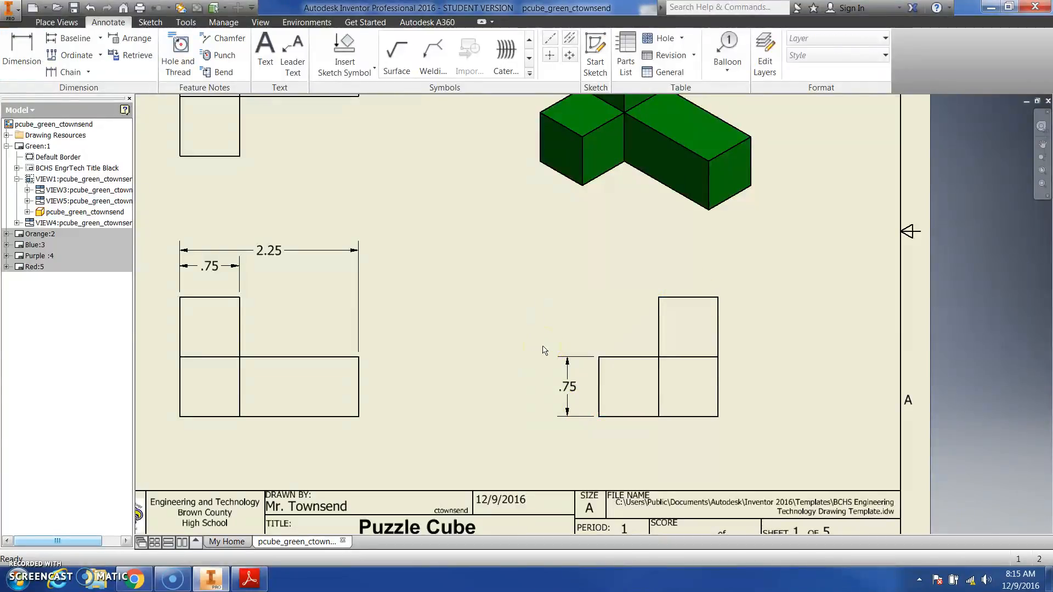
# Dimension the side view's overall height from its bottom edge to the upper square's top edge, placed outside the lower square's height dimension.
pyautogui.click(207, 73)
pyautogui.press('d')
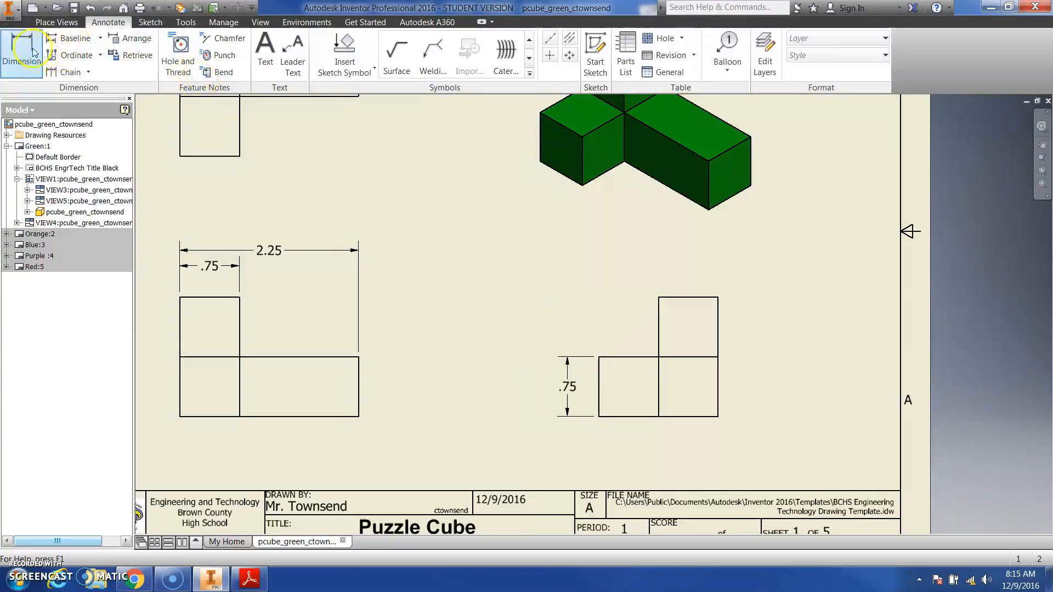
pyautogui.click(600, 418)
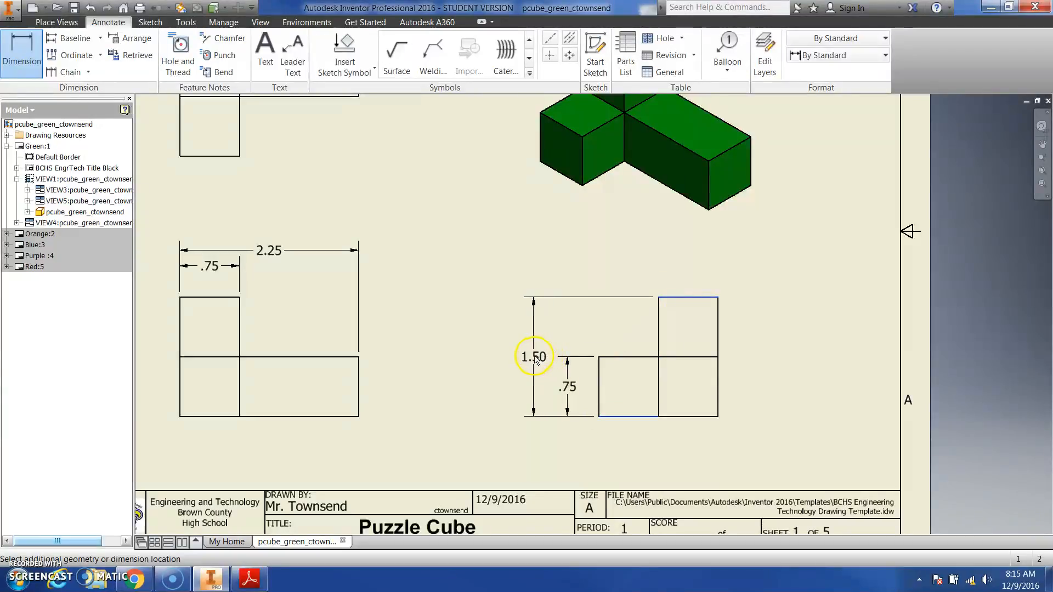
pyautogui.click(530, 357)
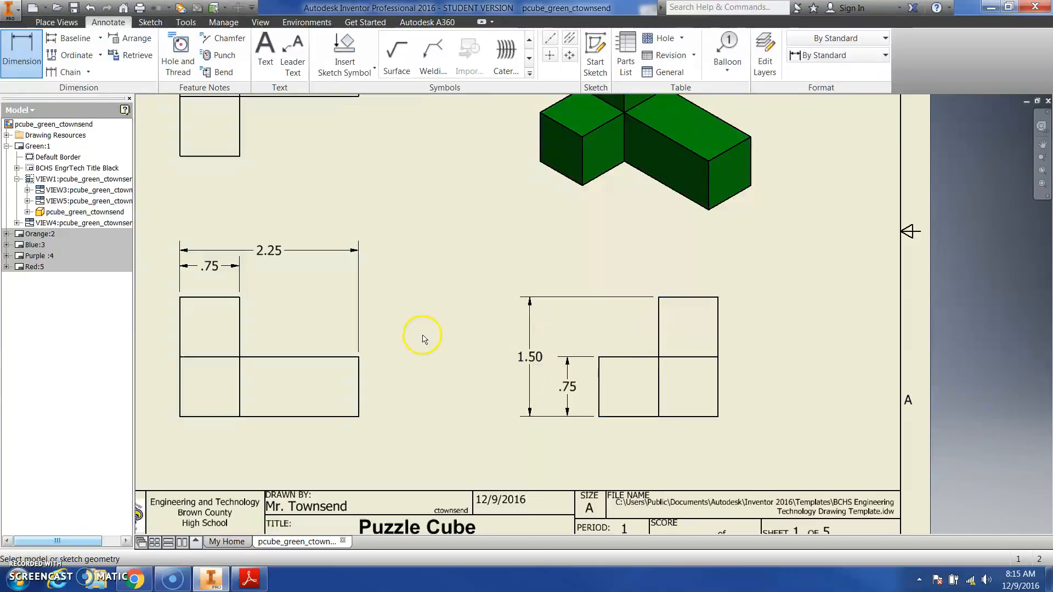
# Check the hand-drawn PDF sketch and dimension the top view's overall depth, placed to the right of the view.
pyautogui.scroll(-5, 423, 338)
pyautogui.scroll(7, 536, 336)
pyautogui.moveTo(517, 322); pyautogui.dragTo(533, 351, button='middle')
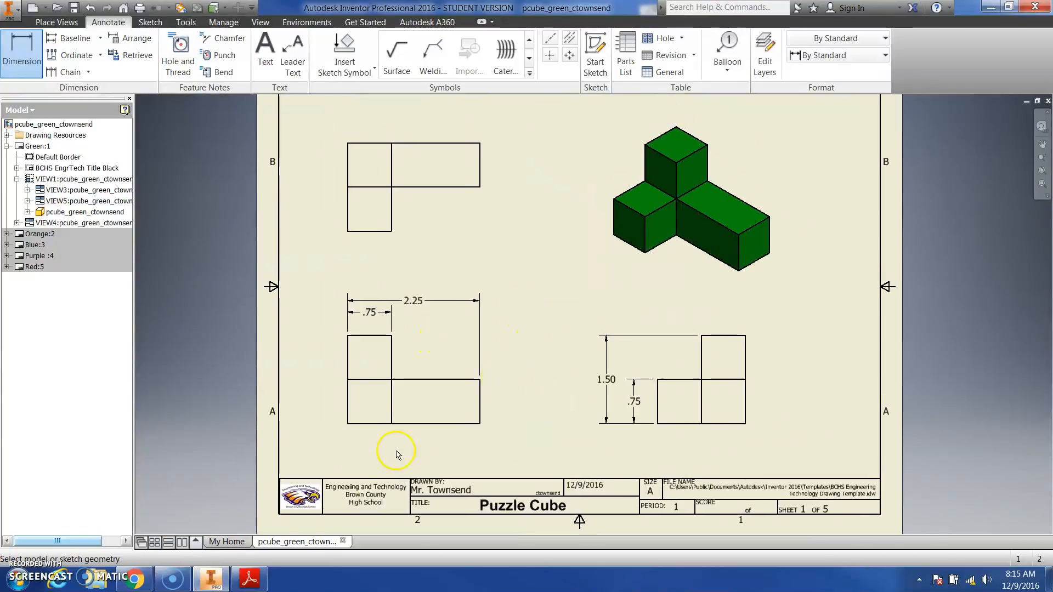
pyautogui.click(262, 585)
pyautogui.click(251, 580)
pyautogui.click(480, 144)
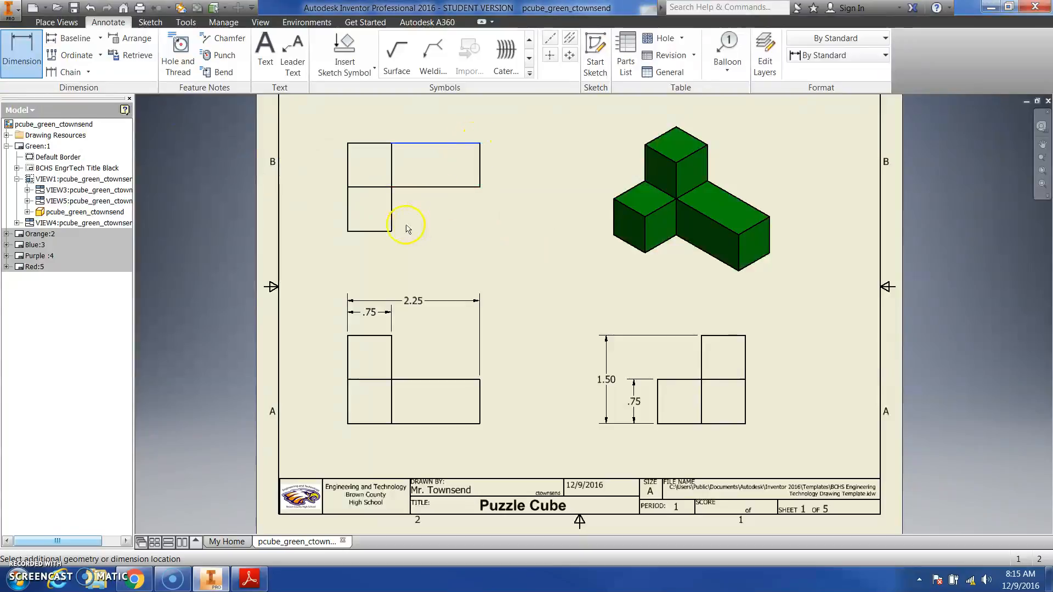
pyautogui.click(391, 226)
pyautogui.click(547, 198)
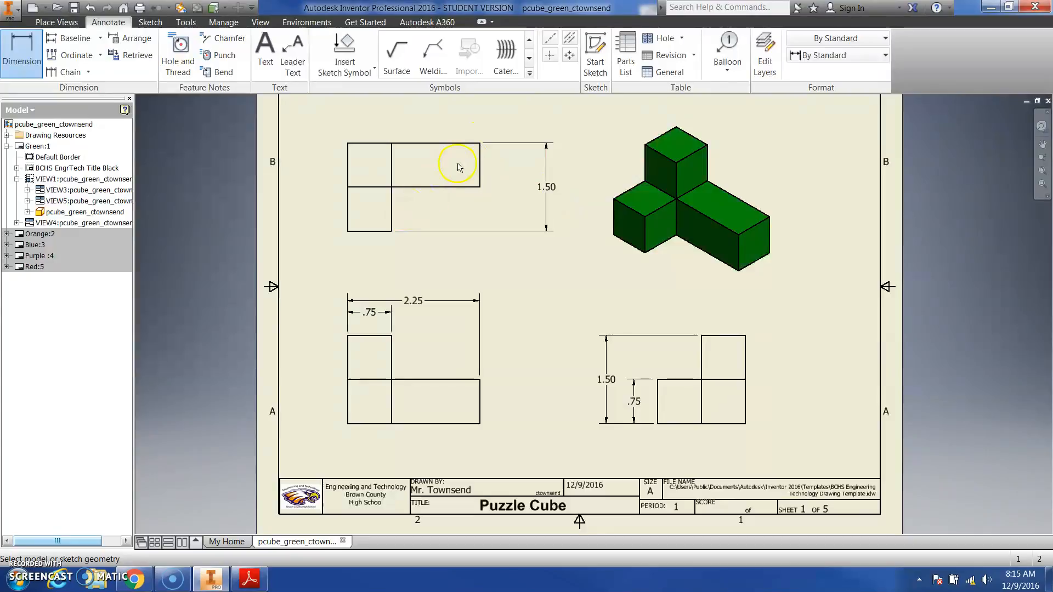
# Dimension the depth of the top view's upper row beside its right edge, and move the overall depth dimension closer to it.
pyautogui.click(480, 144)
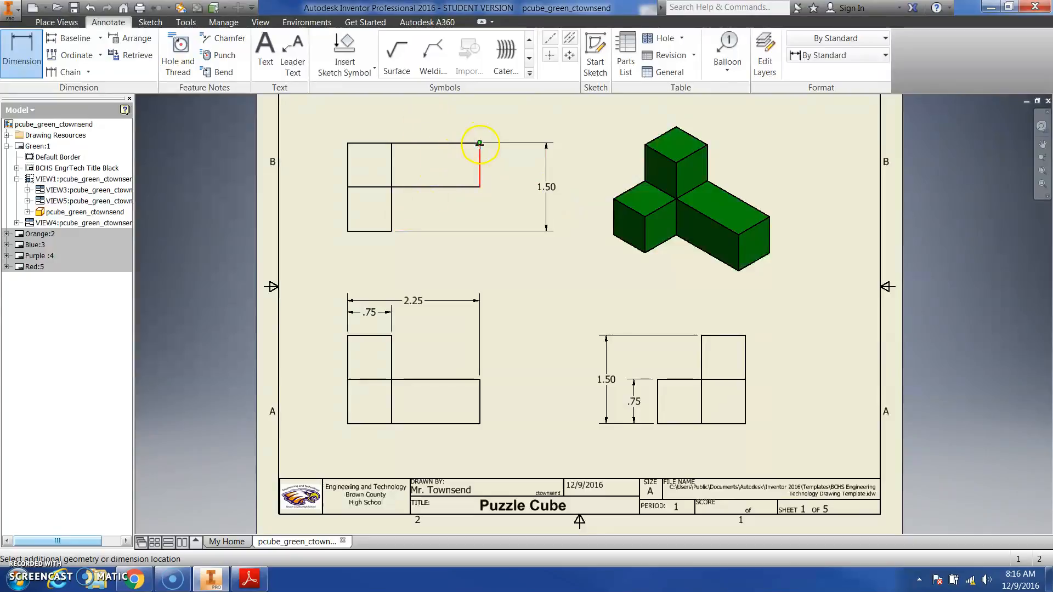
pyautogui.click(479, 187)
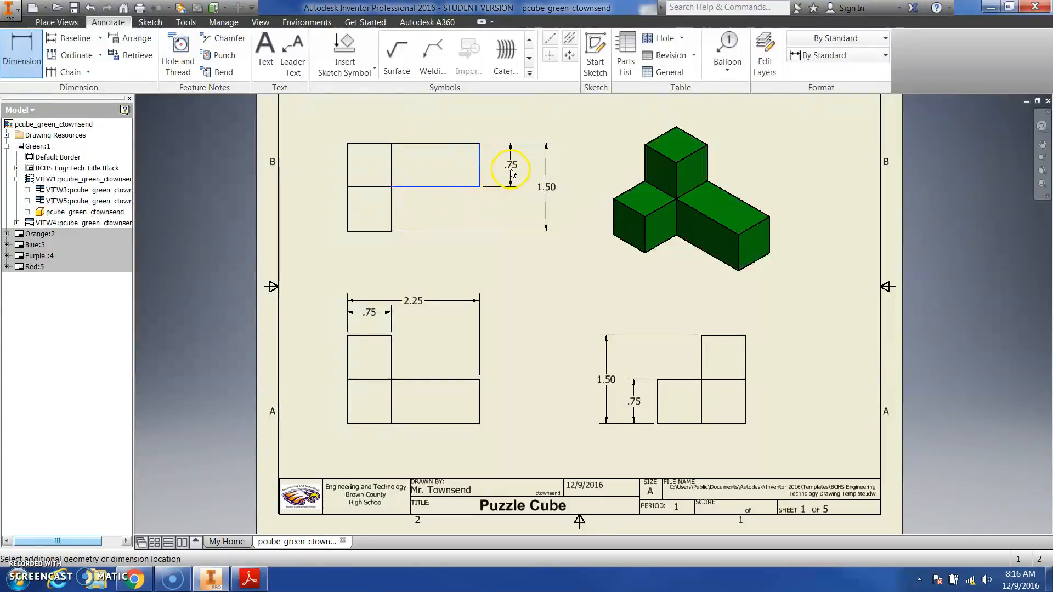
pyautogui.click(505, 174)
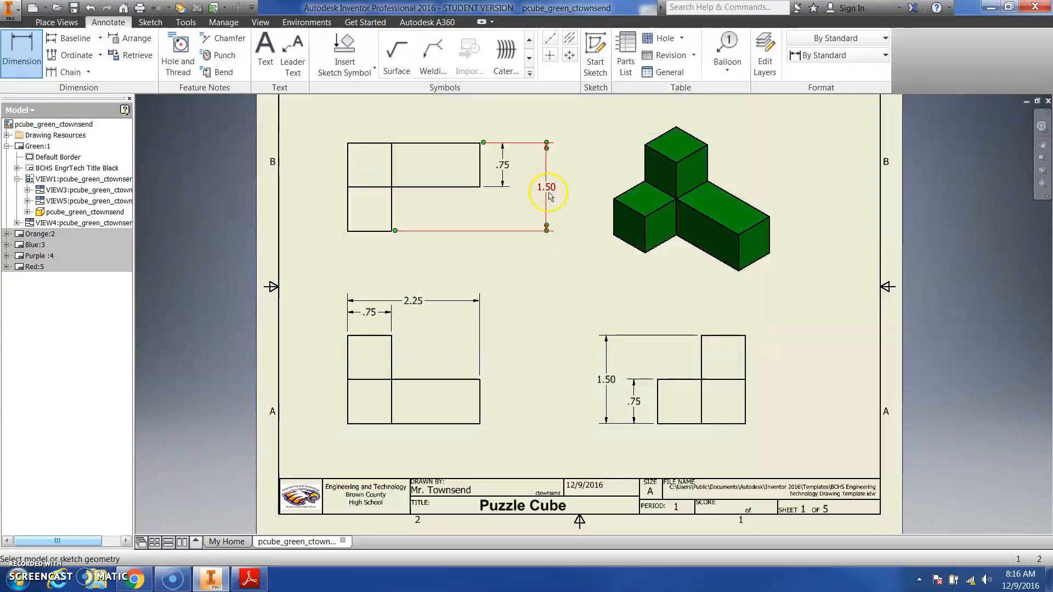
pyautogui.press('Escape')
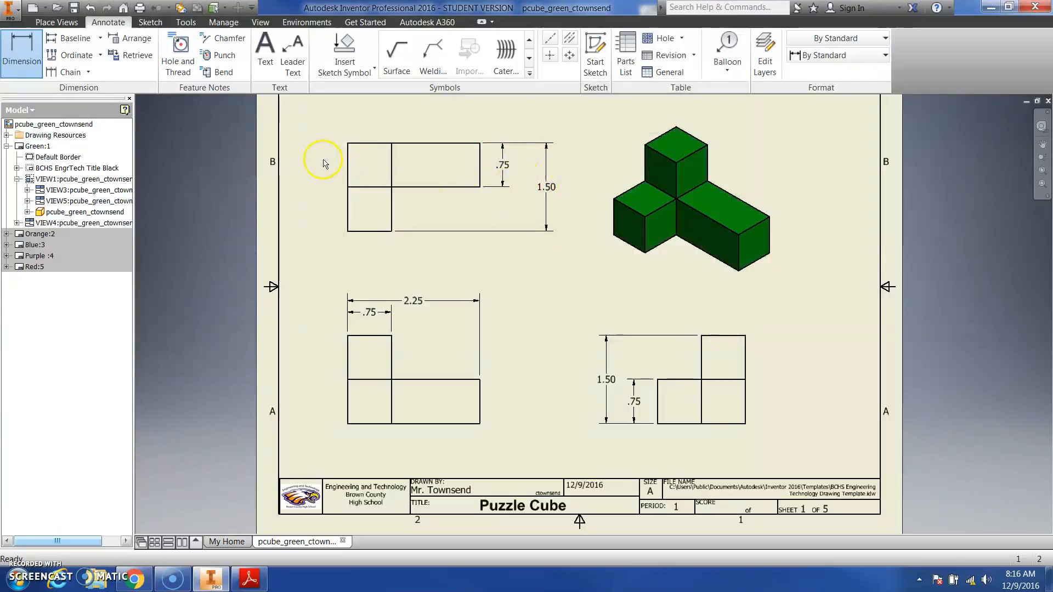
pyautogui.moveTo(550, 189)
pyautogui.mouseDown()
pyautogui.moveTo(520, 189)
pyautogui.moveTo(544, 188)
pyautogui.moveTo(530, 187)
pyautogui.mouseUp()
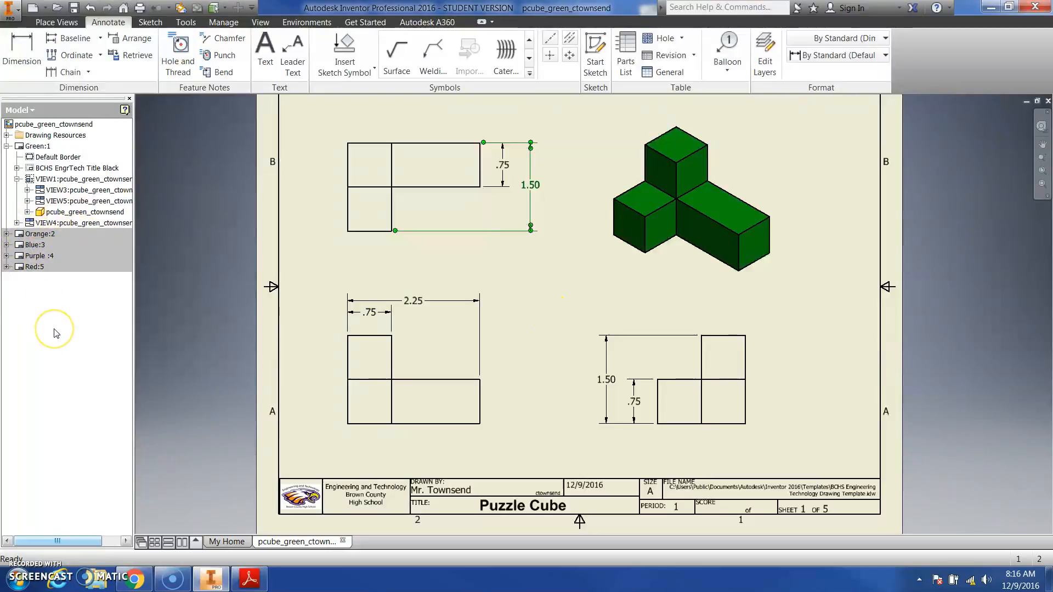
pyautogui.click(59, 314)
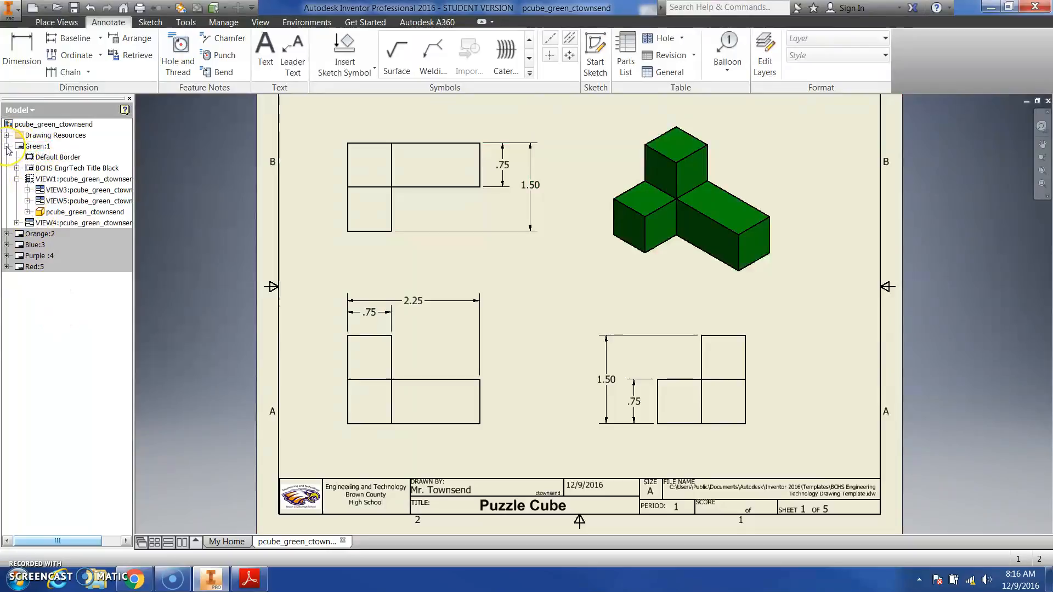
# Collapse the Green:1 sheet's contents and activate the Orange:2 sheet.
pyautogui.click(7, 146)
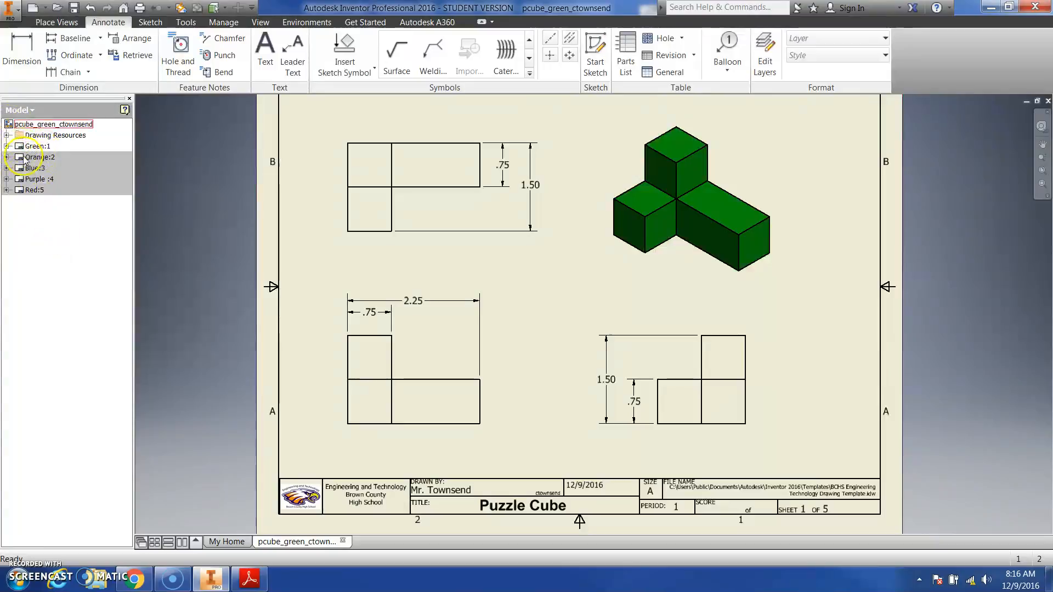
pyautogui.doubleClick(42, 159)
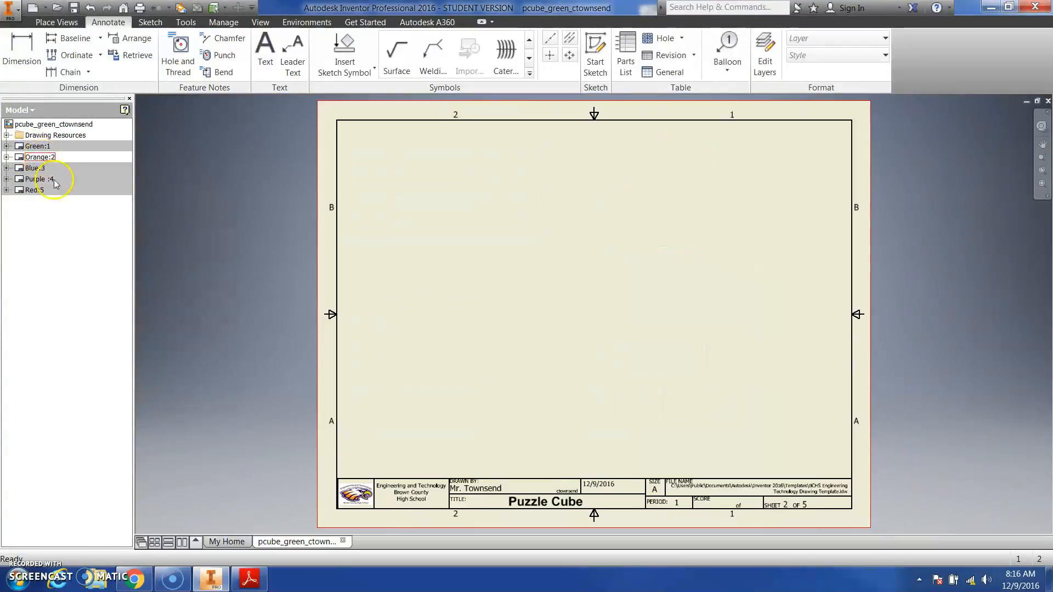